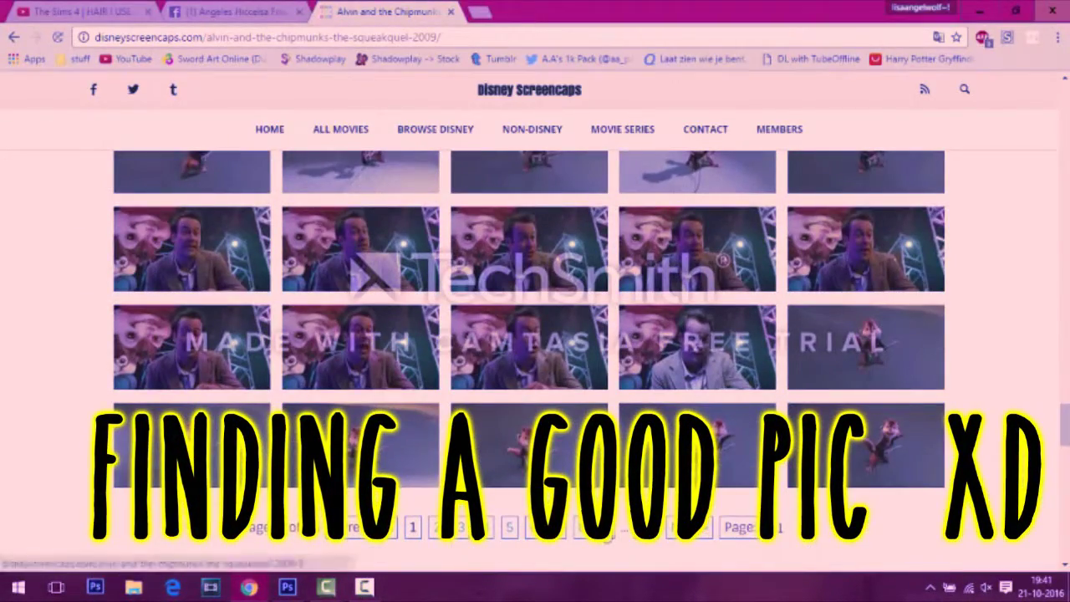
Browse the Squeakquel screencap gallery on pages 9 and 12, scrolling through the thumbnails
{"action": "left_click", "coordinate": [532, 526]}
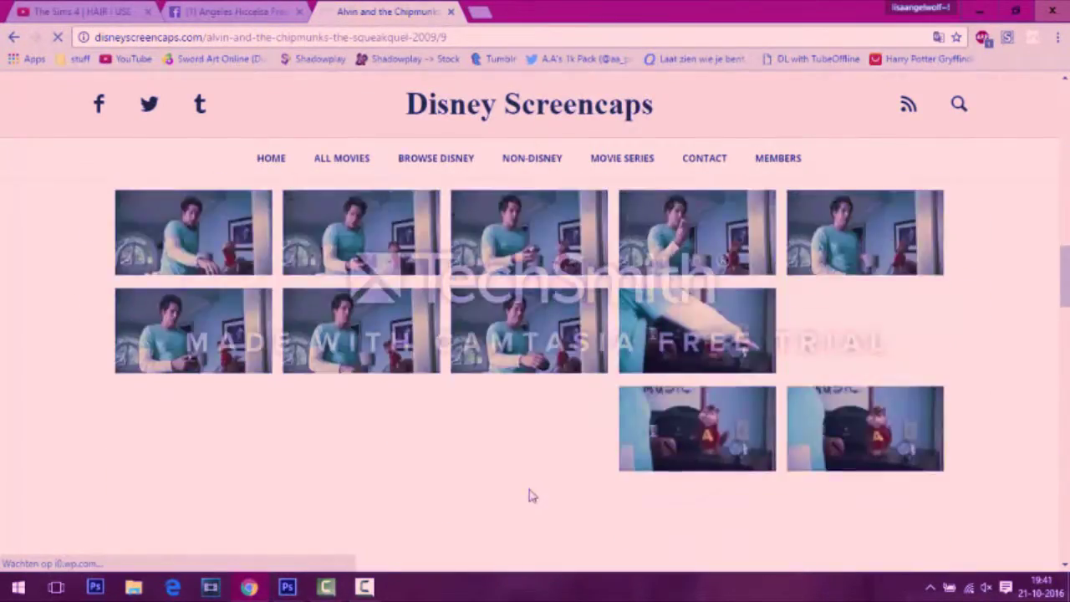
{"action": "scroll", "coordinate": [532, 496], "scroll_direction": "down", "scroll_amount": 3}
{"action": "scroll", "coordinate": [532, 496], "scroll_direction": "down", "scroll_amount": 5}
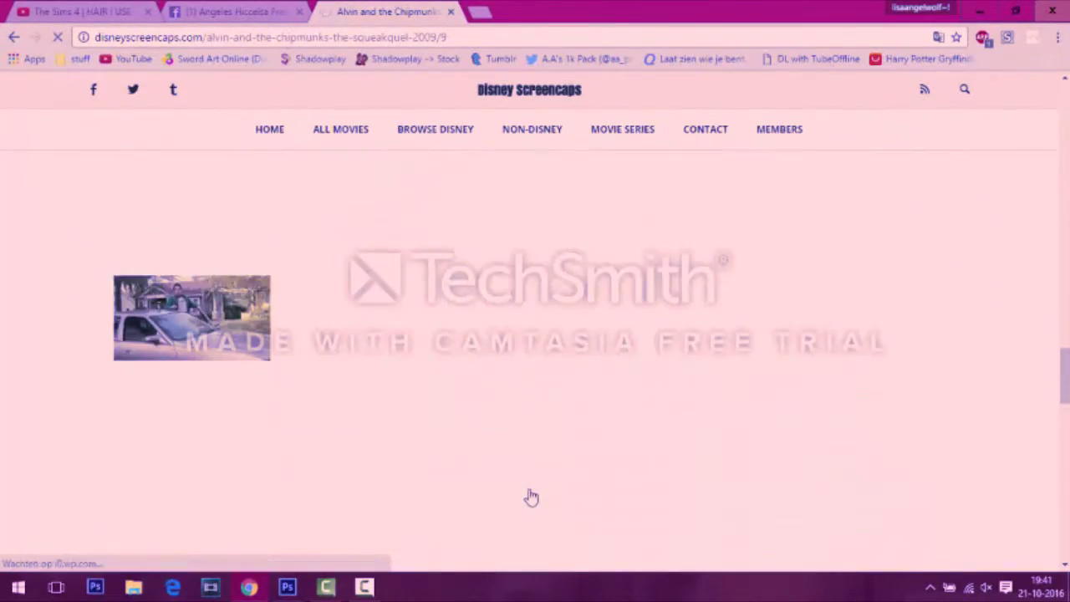
{"action": "scroll", "coordinate": [531, 493], "scroll_direction": "down", "scroll_amount": 3}
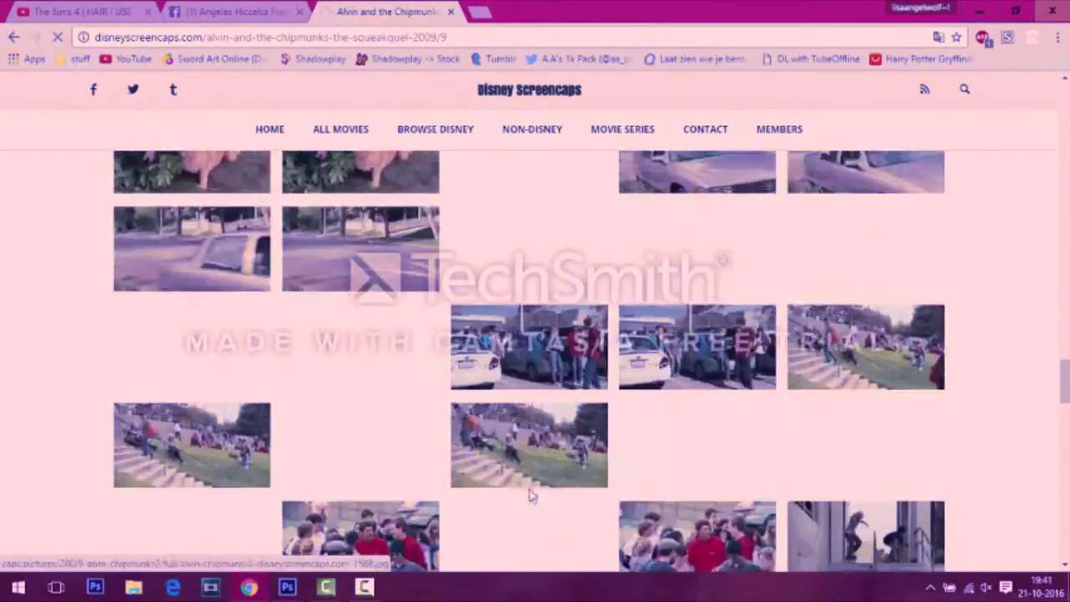
{"action": "scroll", "coordinate": [531, 493], "scroll_direction": "down", "scroll_amount": 3}
{"action": "left_click", "coordinate": [602, 327]}
{"action": "scroll", "coordinate": [435, 393], "scroll_direction": "down", "scroll_amount": 5}
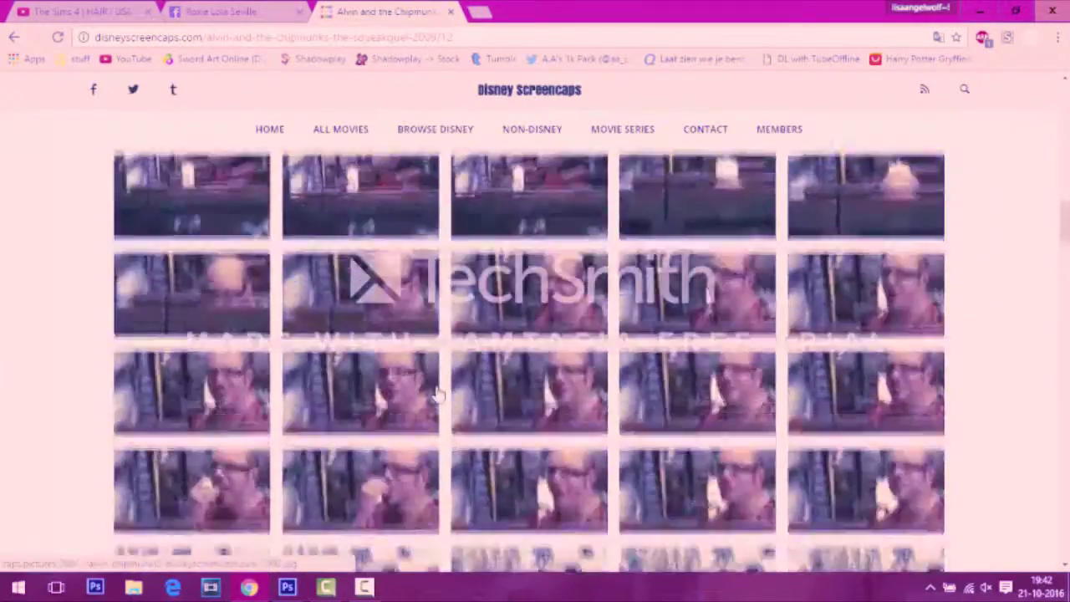
{"action": "scroll", "coordinate": [684, 480], "scroll_direction": "down", "scroll_amount": 5}
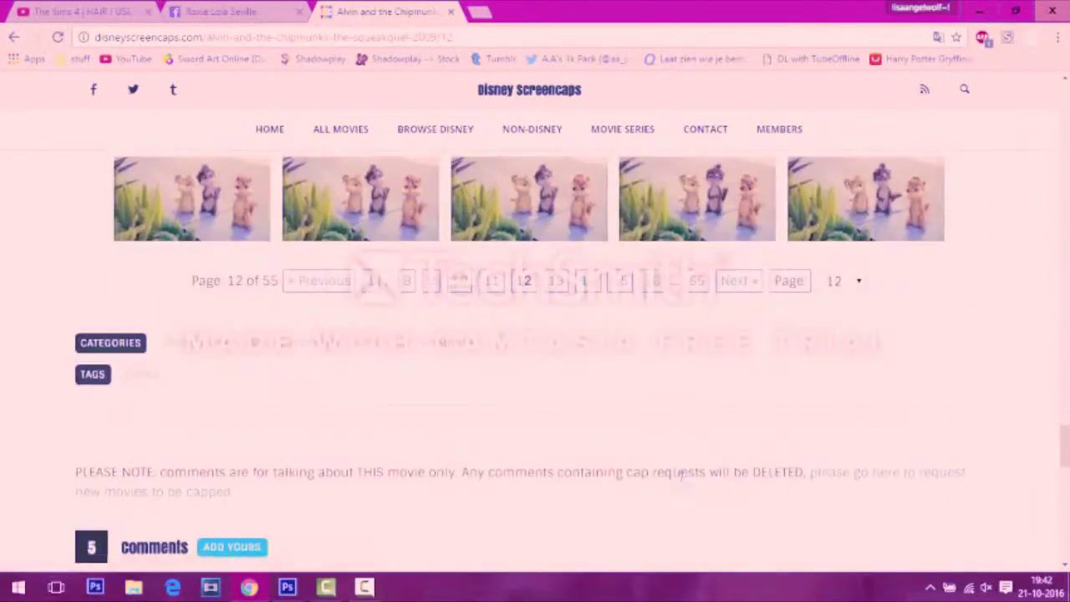
{"action": "scroll", "coordinate": [681, 472], "scroll_direction": "up", "scroll_amount": 3}
{"action": "scroll", "coordinate": [394, 432], "scroll_direction": "down", "scroll_amount": 5}
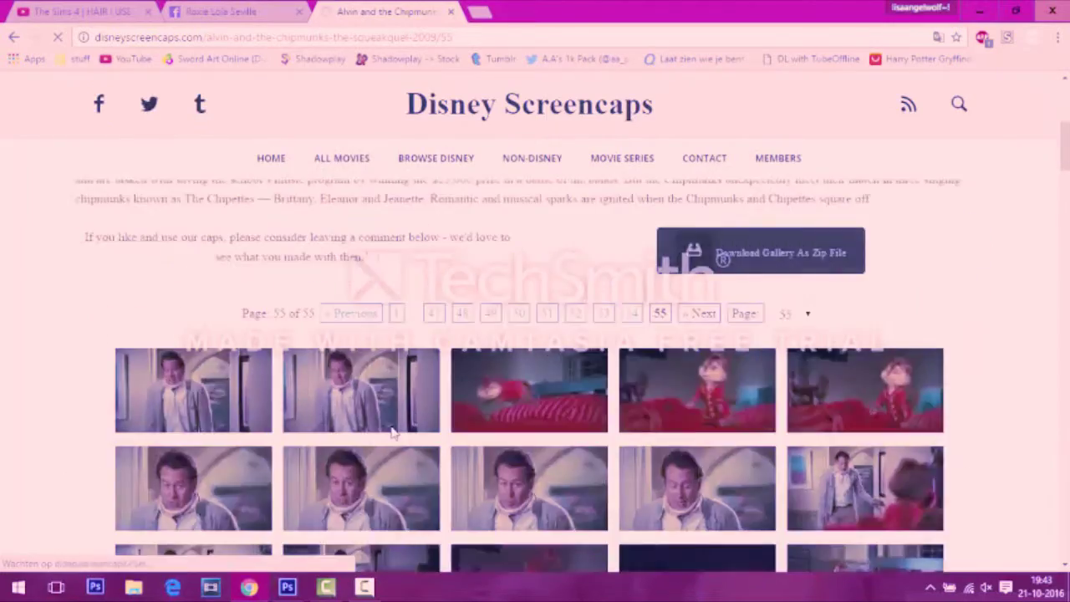
{"action": "scroll", "coordinate": [394, 433], "scroll_direction": "down", "scroll_amount": 3}
{"action": "scroll", "coordinate": [393, 432], "scroll_direction": "down", "scroll_amount": 3}
{"action": "scroll", "coordinate": [393, 432], "scroll_direction": "down", "scroll_amount": 5}
{"action": "scroll", "coordinate": [501, 251], "scroll_direction": "down", "scroll_amount": 3}
Move on to gallery pages 50 and 51 and scroll through their thumbnails
{"action": "left_click", "coordinate": [525, 209]}
{"action": "scroll", "coordinate": [526, 496], "scroll_direction": "down", "scroll_amount": 5}
{"action": "scroll", "coordinate": [526, 498], "scroll_direction": "down", "scroll_amount": 3}
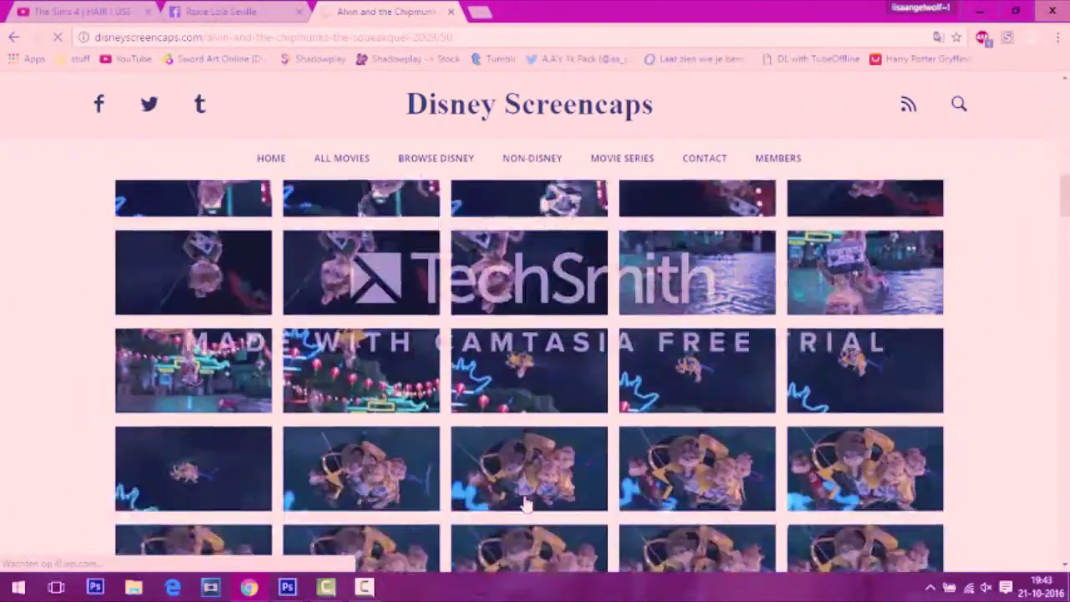
{"action": "scroll", "coordinate": [525, 499], "scroll_direction": "down", "scroll_amount": 3}
{"action": "scroll", "coordinate": [526, 502], "scroll_direction": "down", "scroll_amount": 3}
{"action": "scroll", "coordinate": [526, 501], "scroll_direction": "down", "scroll_amount": 5}
{"action": "scroll", "coordinate": [526, 501], "scroll_direction": "down", "scroll_amount": 10}
{"action": "scroll", "coordinate": [551, 485], "scroll_direction": "up", "scroll_amount": 5}
{"action": "left_click", "coordinate": [571, 484]}
{"action": "scroll", "coordinate": [571, 485], "scroll_direction": "down", "scroll_amount": 5}
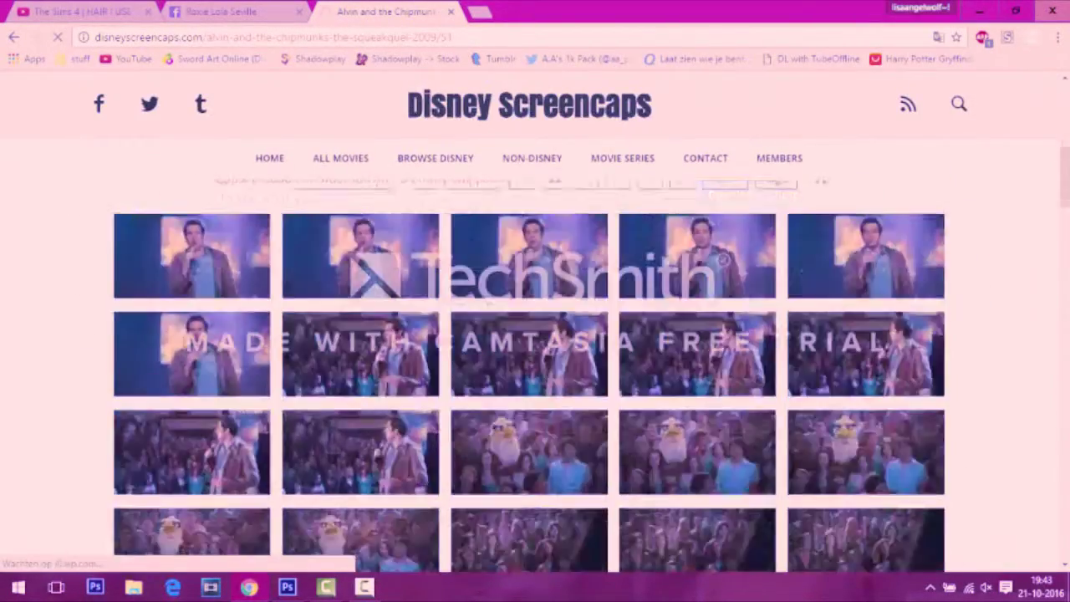
{"action": "scroll", "coordinate": [571, 485], "scroll_direction": "down", "scroll_amount": 3}
{"action": "scroll", "coordinate": [571, 487], "scroll_direction": "down", "scroll_amount": 3}
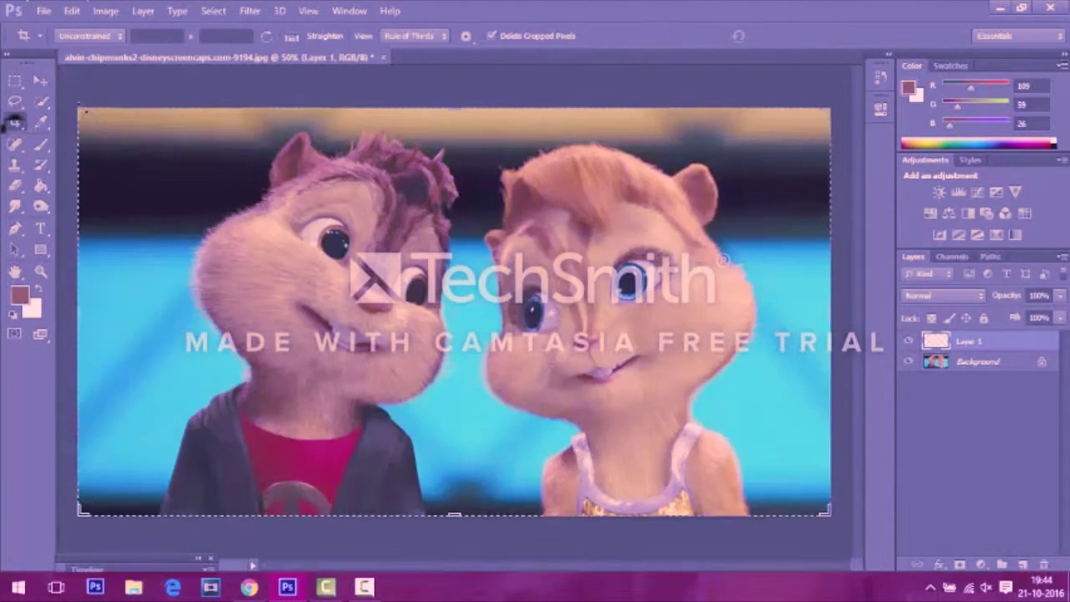
Crop the screencap to a portrait of the right-hand chipmunk and select the Polygonal Lasso
{"action": "left_click_drag", "start_coordinate": [78, 310], "coordinate": [476, 309]}
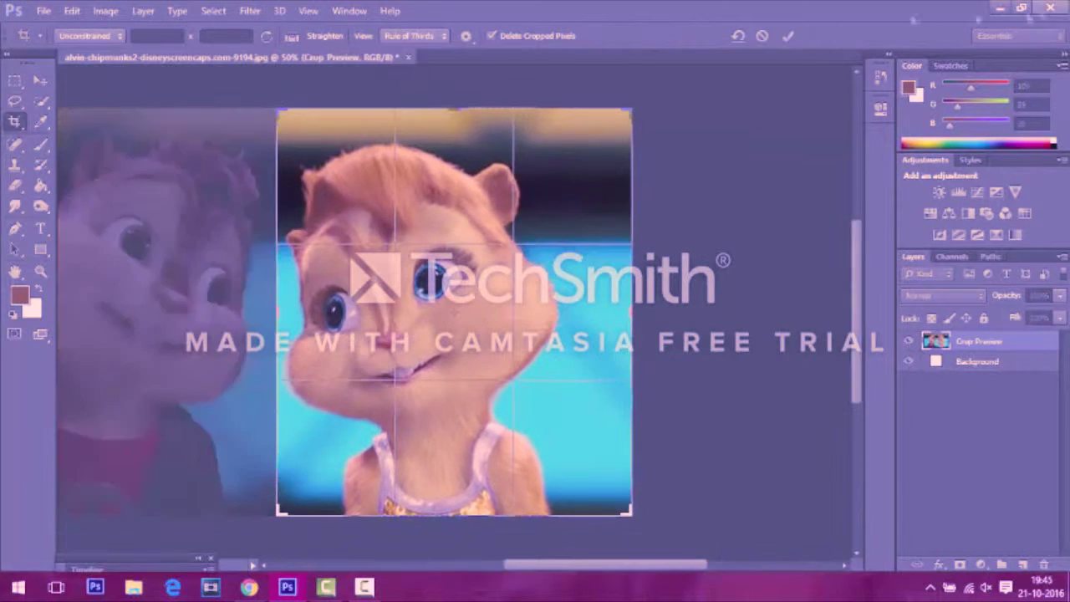
{"action": "key", "text": "Return"}
{"action": "left_click", "coordinate": [40, 80]}
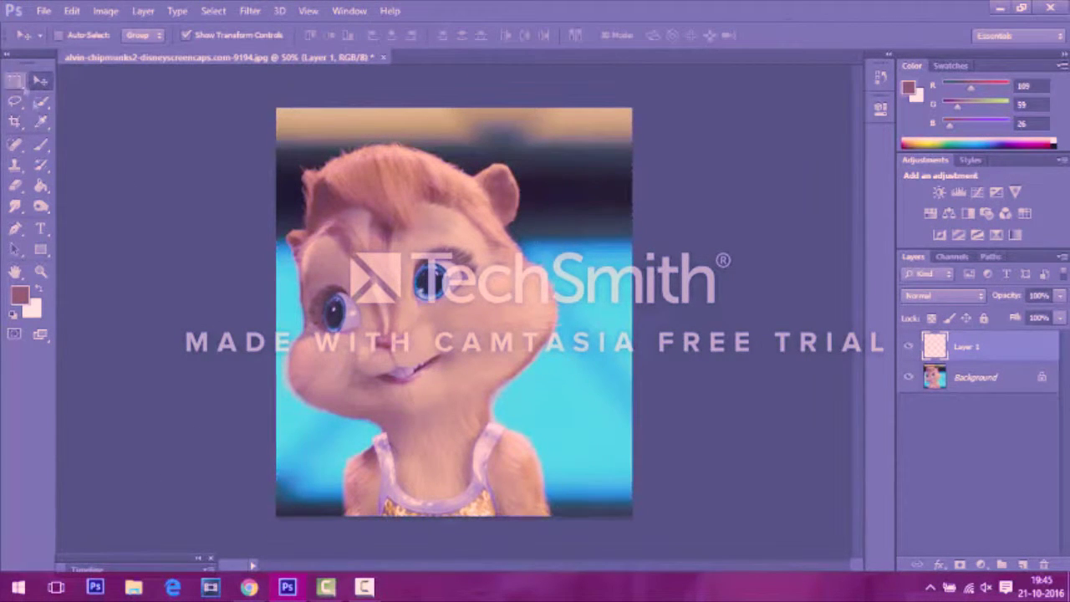
{"action": "right_click", "coordinate": [14, 100]}
{"action": "left_click", "coordinate": [83, 119]}
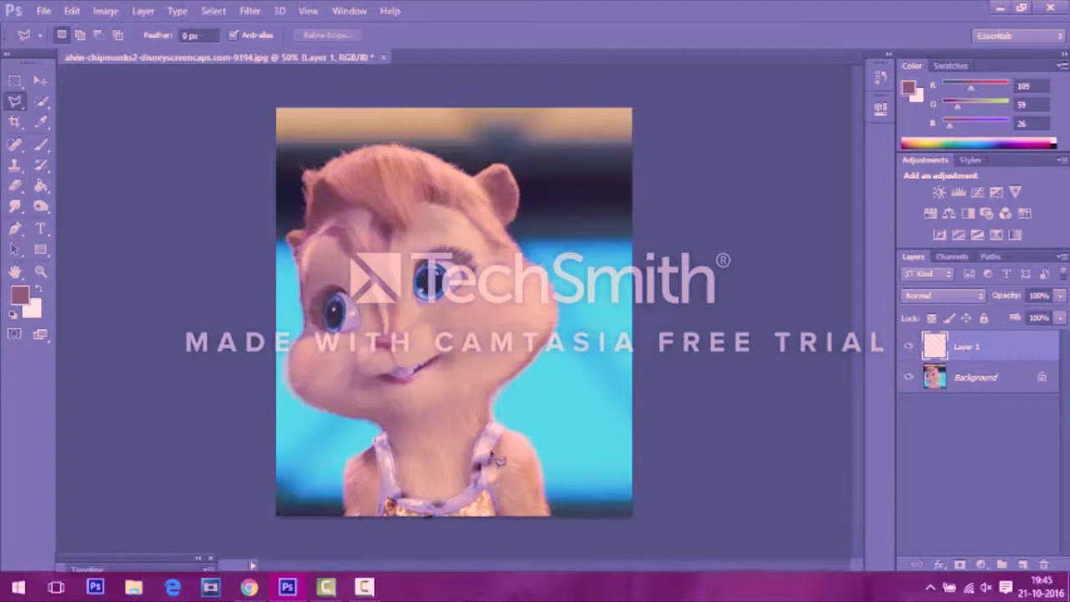
Select the top strap with the Polygonal Lasso and fill it with blue on Layer 1
{"action": "left_click", "coordinate": [498, 430]}
{"action": "key", "text": "g"}
{"action": "left_click", "coordinate": [18, 295]}
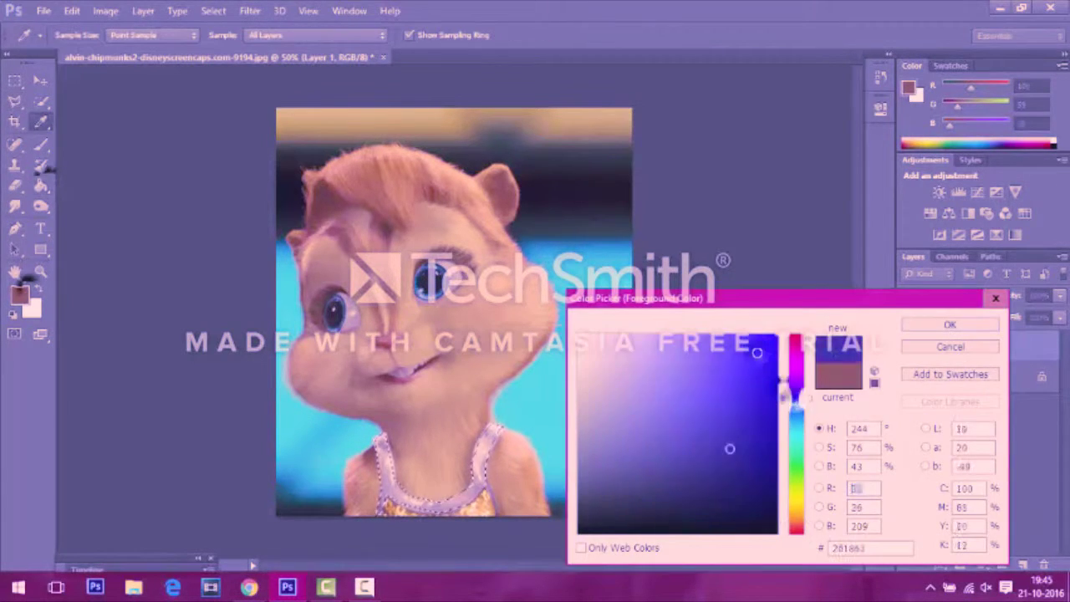
{"action": "left_click", "coordinate": [948, 322]}
{"action": "left_click", "coordinate": [493, 451]}
Set Layer 1's blend mode to Overlay
{"action": "left_click", "coordinate": [942, 295]}
{"action": "left_click", "coordinate": [943, 250]}
{"action": "key", "text": "Down"}
{"action": "key", "text": "Down"}
{"action": "scroll", "coordinate": [906, 296], "scroll_direction": "up", "scroll_amount": 4}
{"action": "left_click", "coordinate": [942, 295]}
{"action": "left_click", "coordinate": [909, 205]}
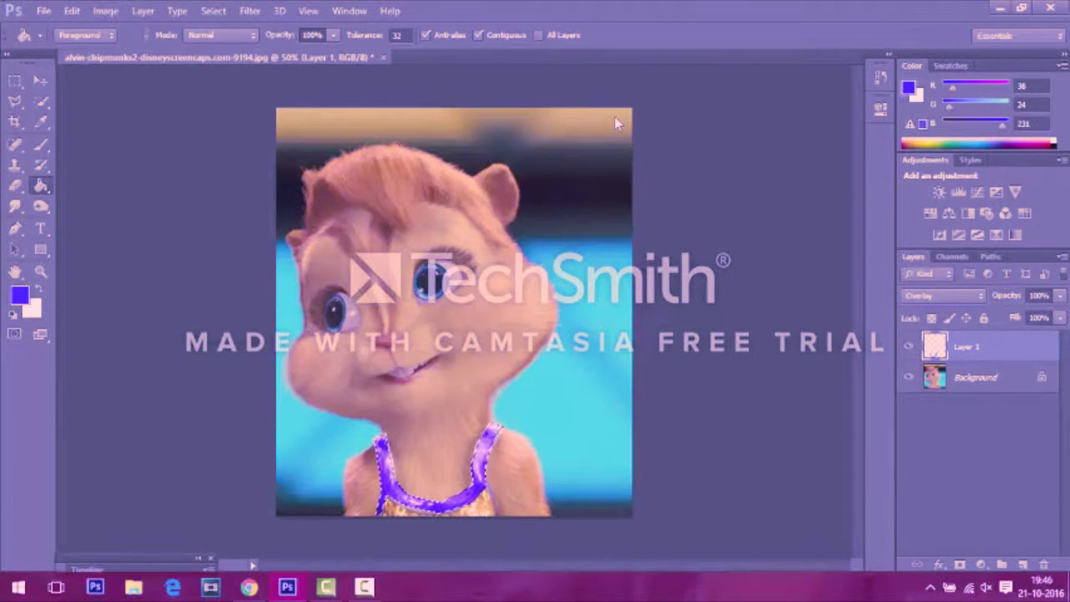
Zoom to 200% and touch up the strap edges with the brush and a 25 px eraser
{"action": "key", "text": "z"}
{"action": "left_click_drag", "start_coordinate": [716, 430], "coordinate": [404, 392]}
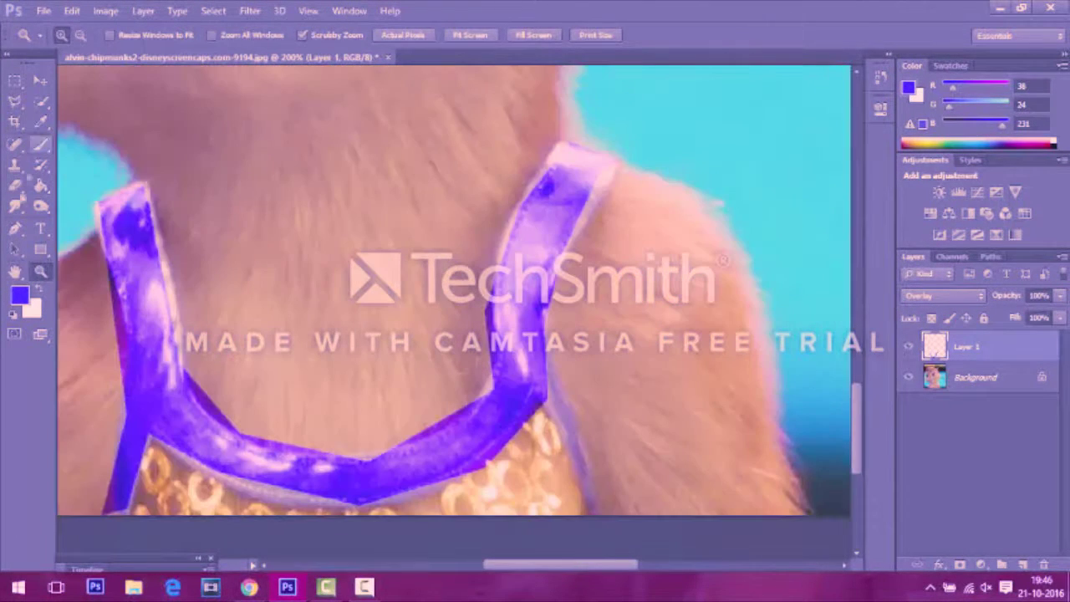
{"action": "key", "text": "e"}
{"action": "key", "text": "bracketleft"}
{"action": "key", "text": "bracketleft"}
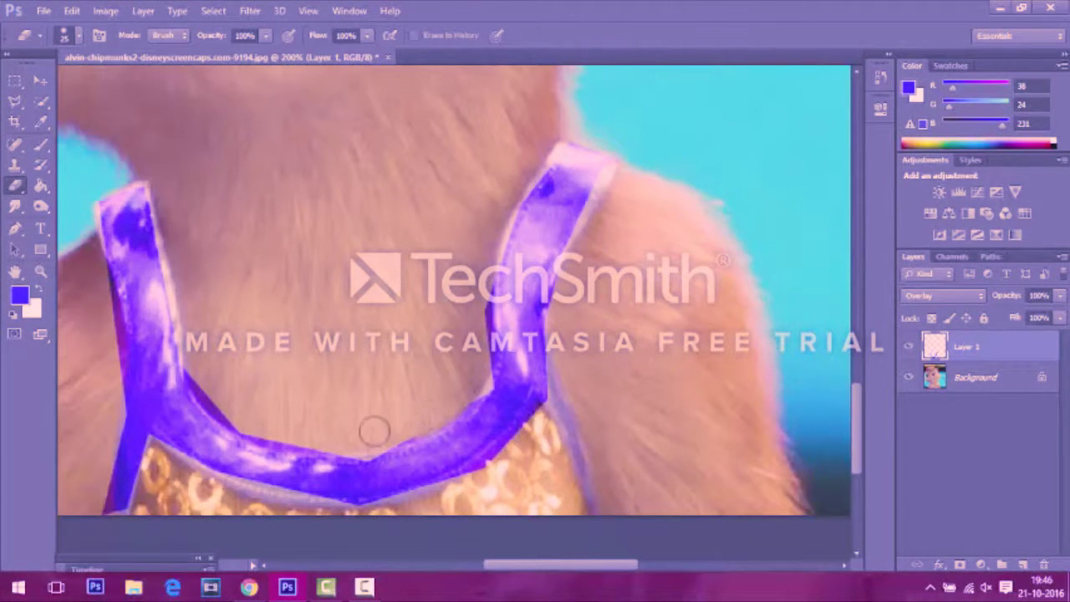
{"action": "left_click", "coordinate": [67, 35]}
{"action": "left_click", "coordinate": [67, 35]}
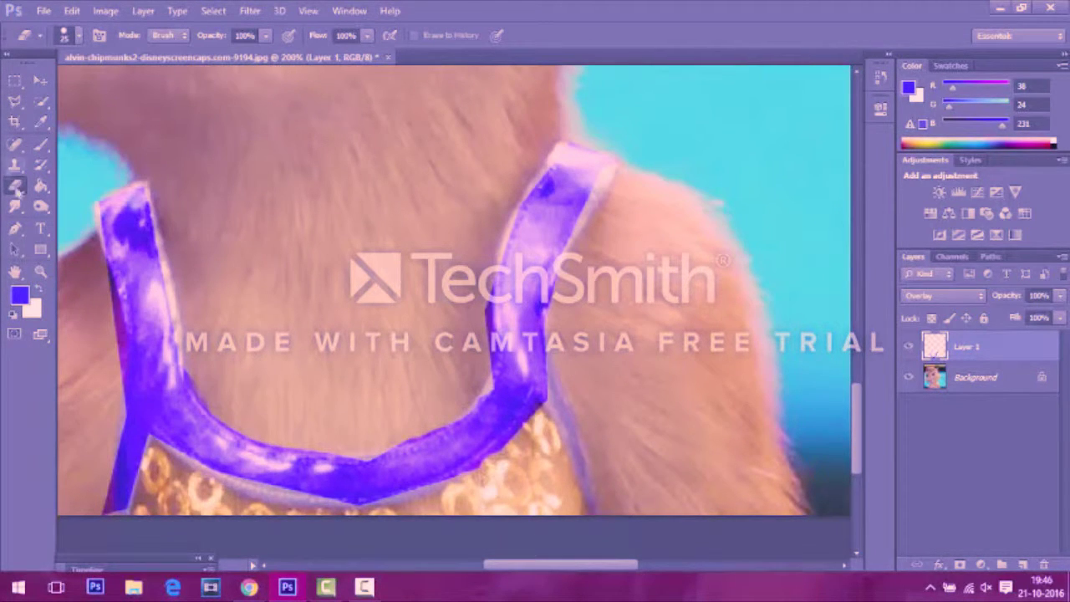
{"action": "left_click", "coordinate": [42, 144]}
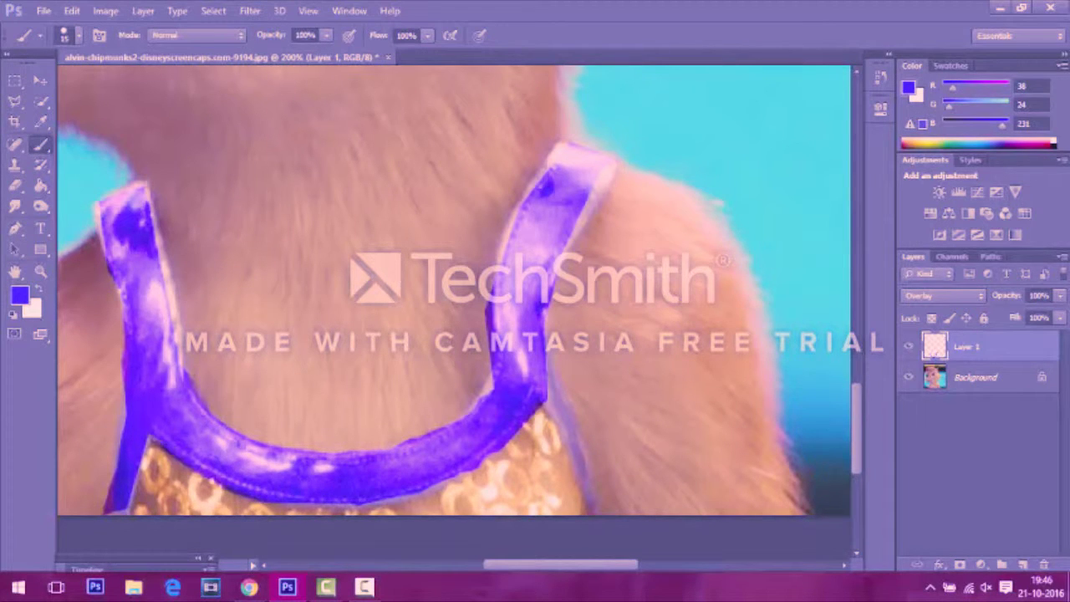
{"action": "left_click_drag", "start_coordinate": [570, 425], "coordinate": [595, 512]}
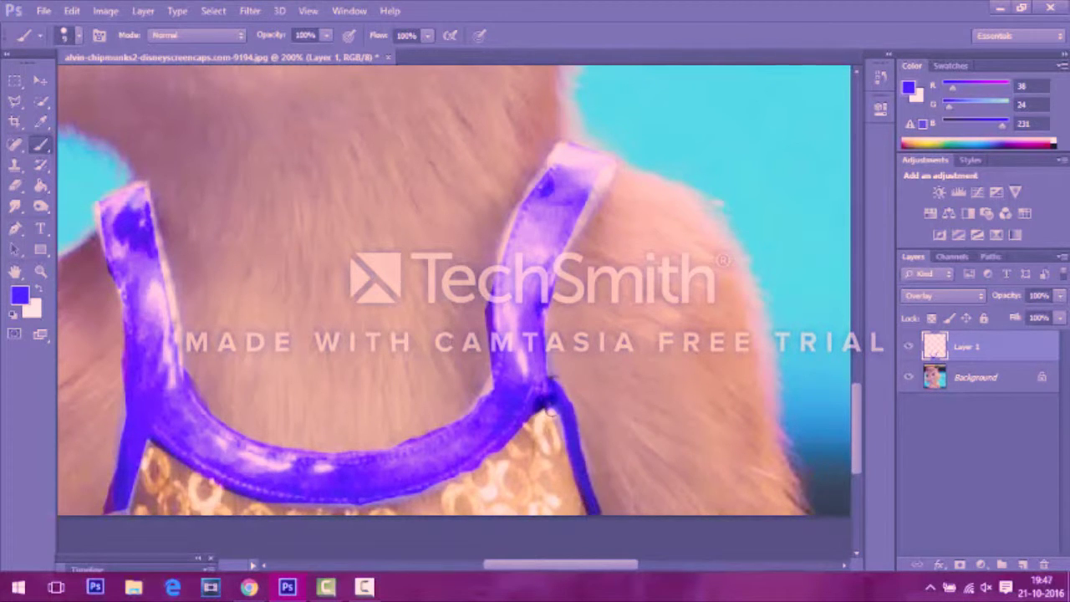
{"action": "left_click_drag", "start_coordinate": [610, 167], "coordinate": [547, 338]}
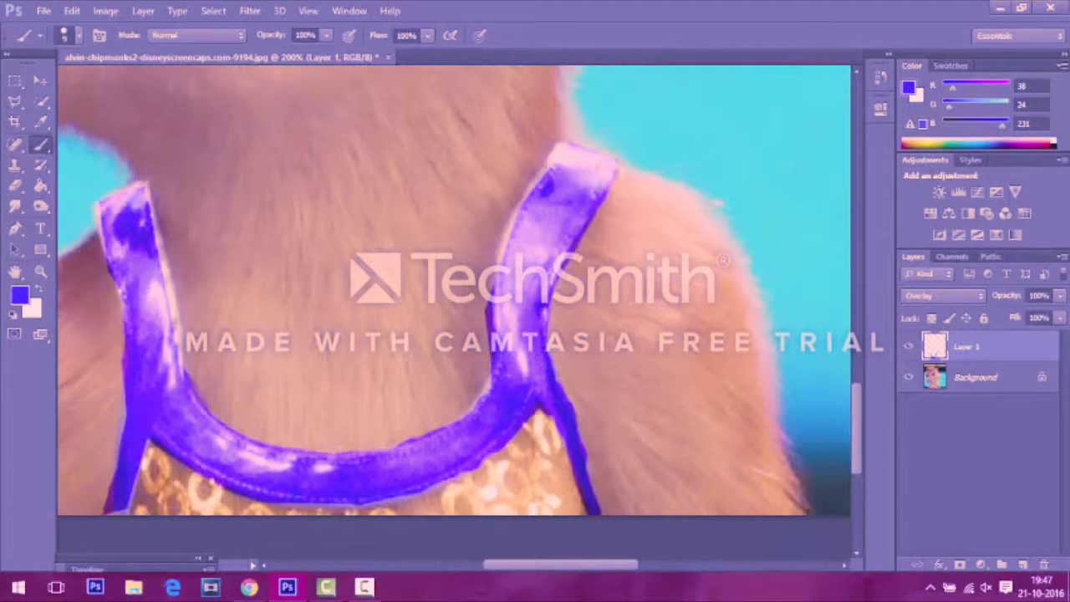
{"action": "left_click", "coordinate": [15, 186]}
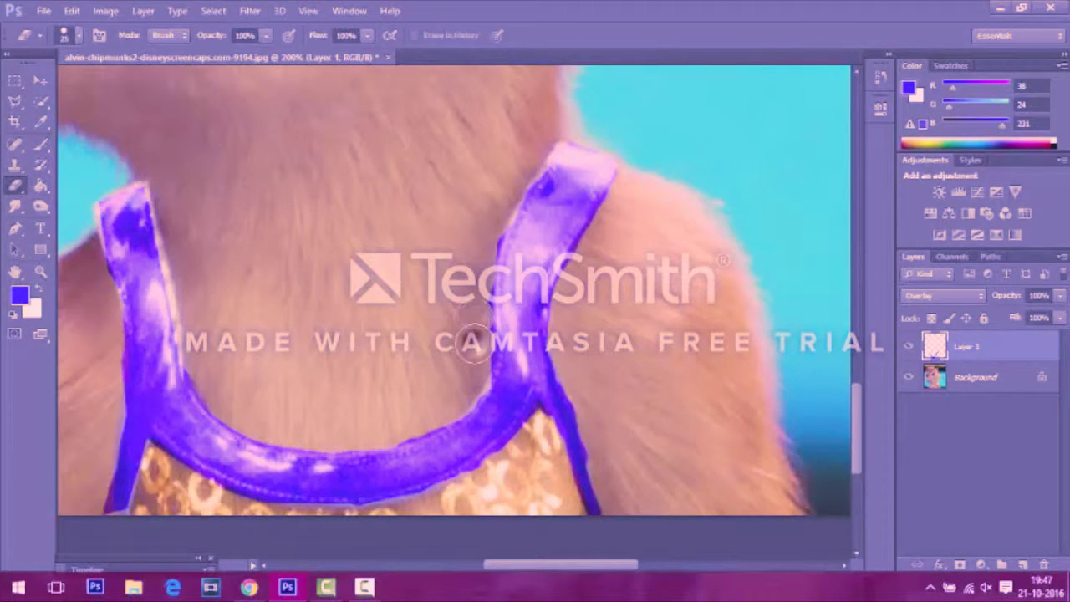
{"action": "scroll", "coordinate": [454, 292], "scroll_direction": "down", "scroll_amount": 3}
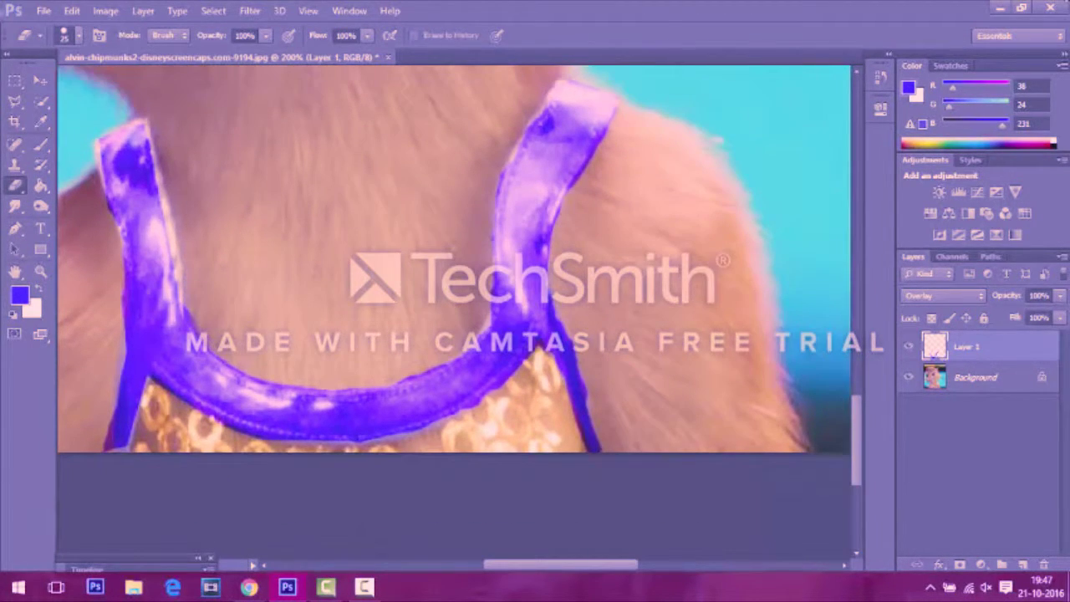
{"action": "left_click", "coordinate": [37, 78]}
{"action": "left_click", "coordinate": [1023, 565]}
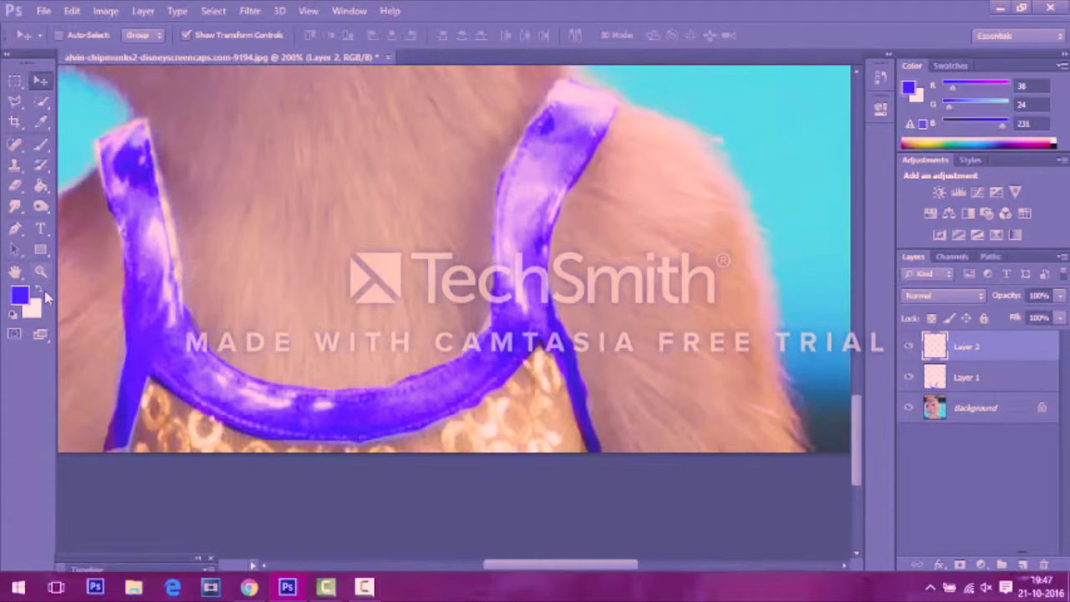
Set the foreground colour to a red-pink shade
{"action": "left_click", "coordinate": [37, 288]}
{"action": "left_click", "coordinate": [18, 294]}
{"action": "left_click", "coordinate": [773, 343]}
{"action": "left_click_drag", "start_coordinate": [796, 368], "coordinate": [796, 336]}
{"action": "left_click", "coordinate": [953, 320]}
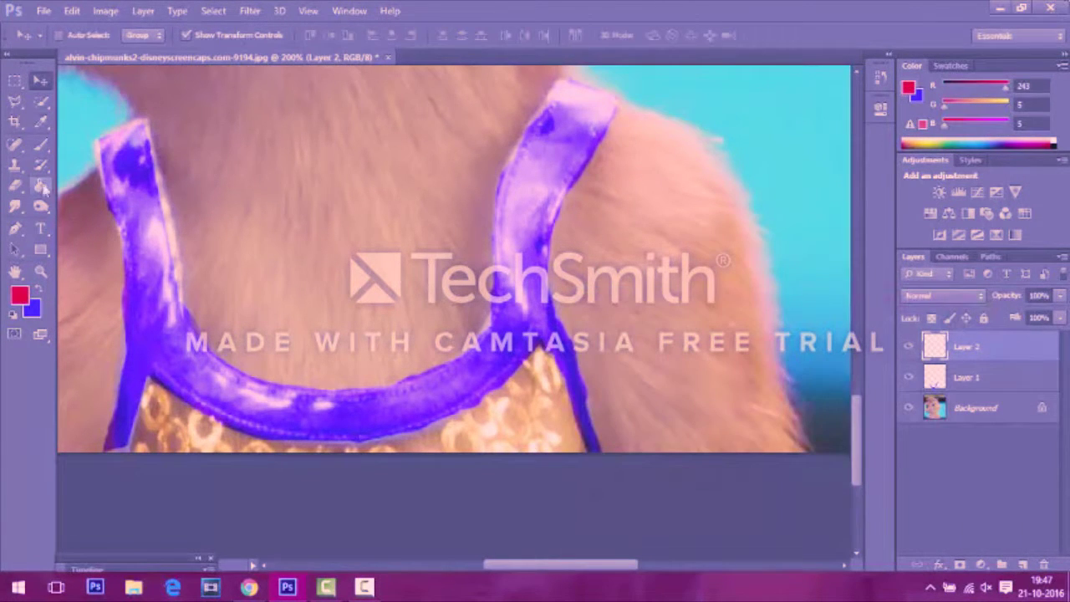
{"action": "left_click", "coordinate": [41, 171]}
Lasso the gold sequined area and brush red over it on Layer 2
{"action": "left_click", "coordinate": [17, 100]}
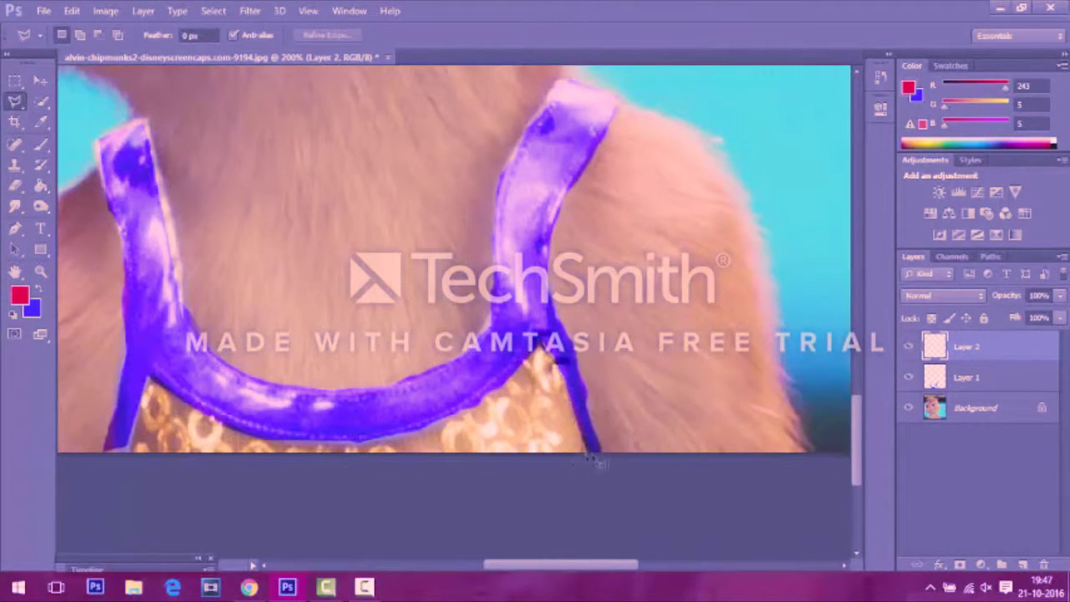
{"action": "left_click_drag", "start_coordinate": [590, 458], "coordinate": [214, 456]}
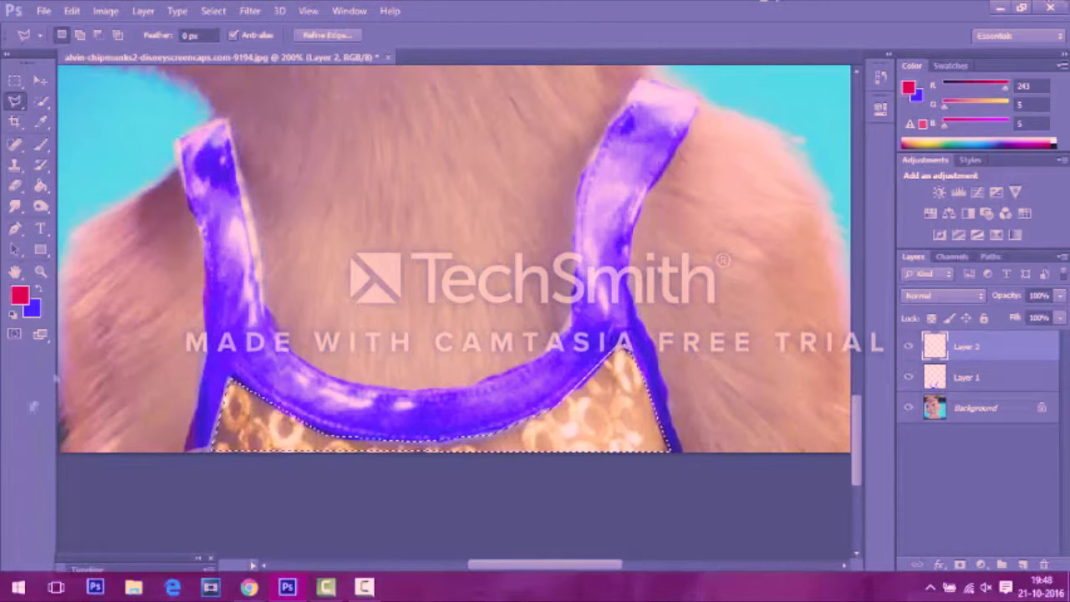
{"action": "key", "text": "b"}
{"action": "left_click_drag", "start_coordinate": [230, 409], "coordinate": [660, 417]}
Set Layer 2's blend mode to Hue so the area turns pink, then deselect
{"action": "left_click", "coordinate": [942, 295]}
{"action": "left_click", "coordinate": [913, 179]}
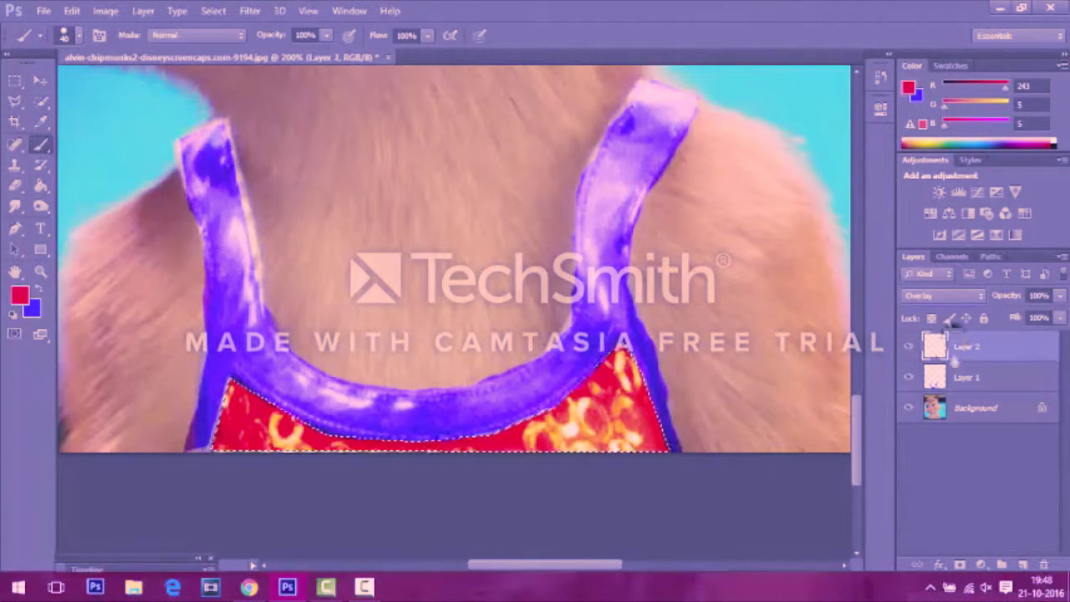
{"action": "left_click", "coordinate": [943, 295]}
{"action": "left_click", "coordinate": [915, 121]}
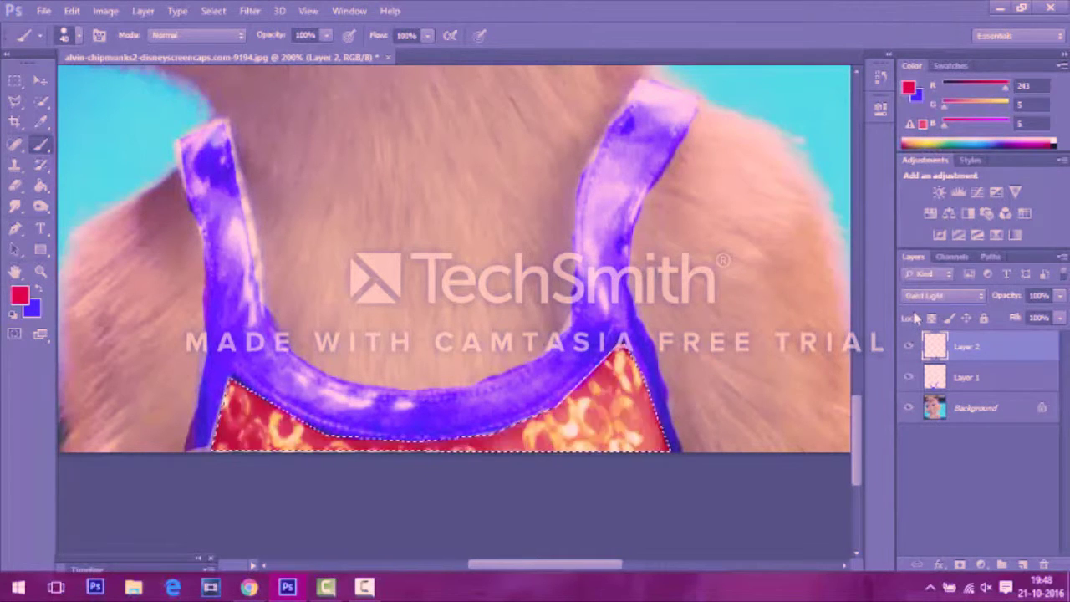
{"action": "key", "text": "Up"}
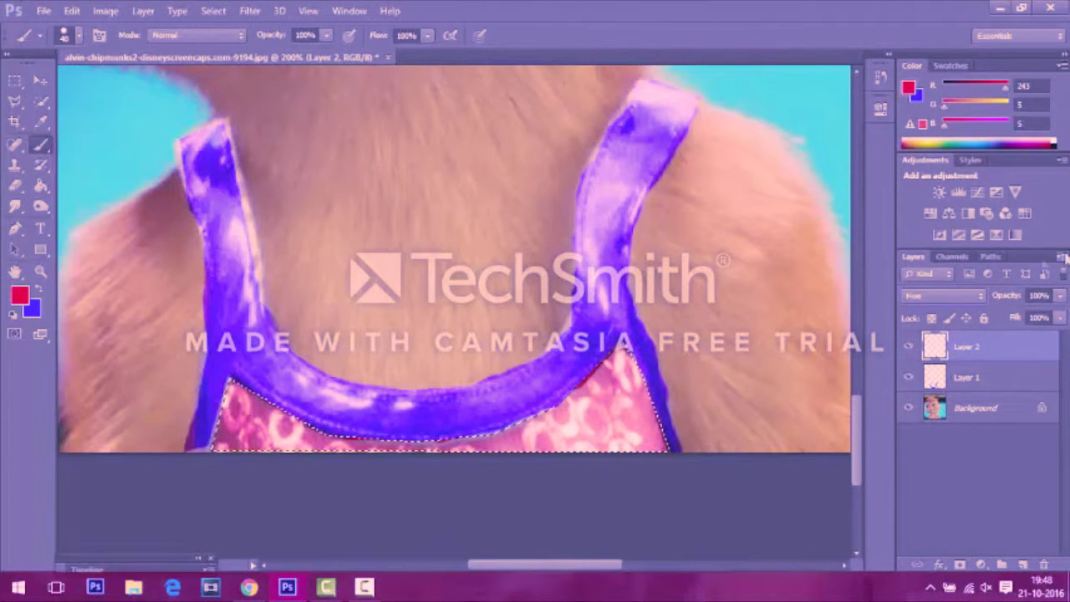
{"action": "key", "text": "ctrl+d"}
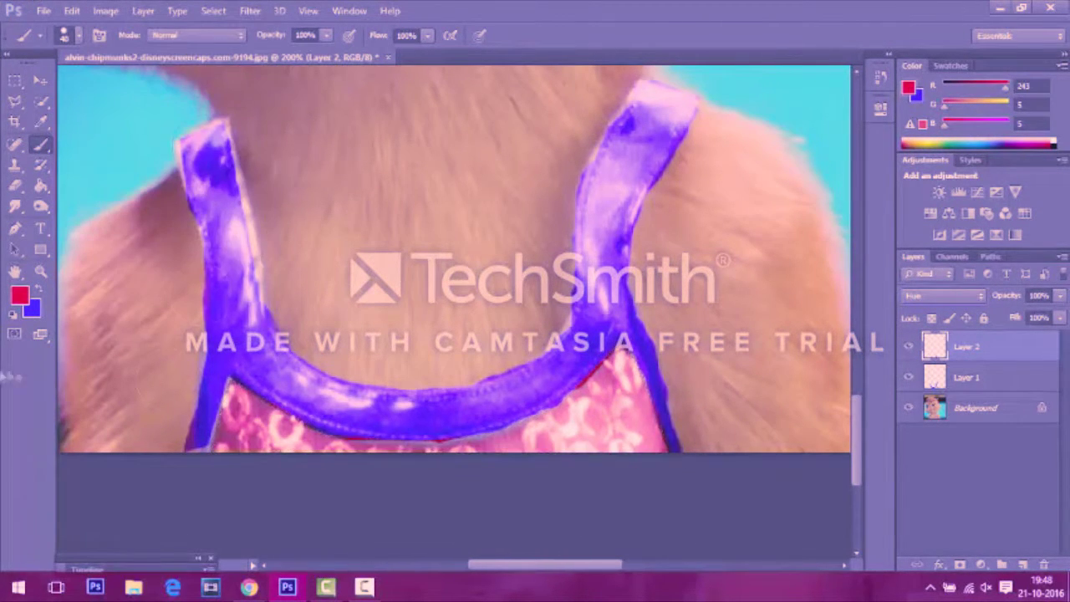
{"action": "key", "text": "z"}
{"action": "scroll", "coordinate": [452, 259], "scroll_direction": "up", "scroll_amount": 5}
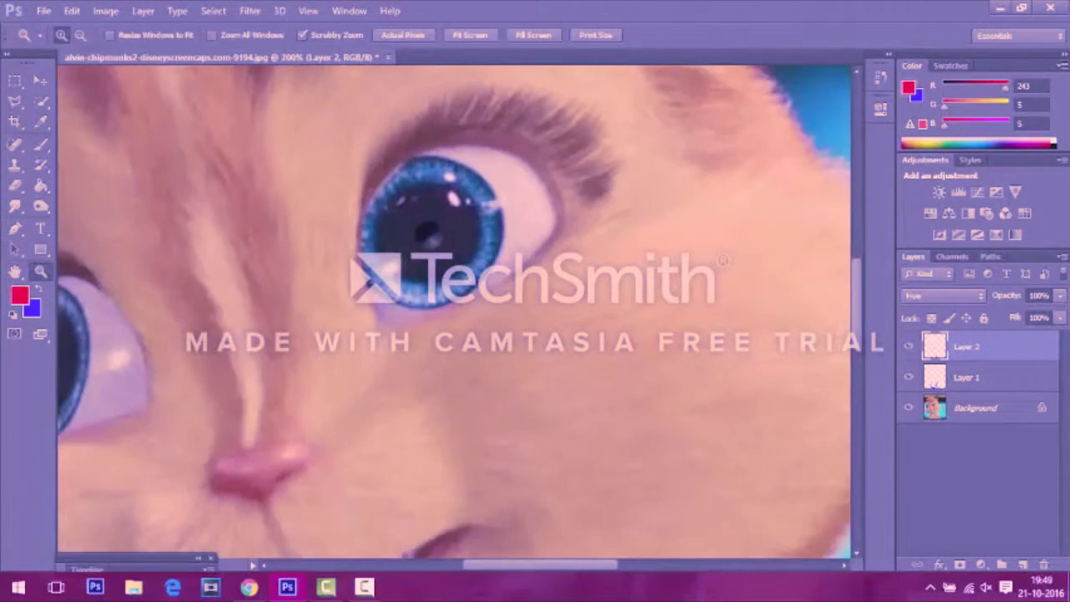
Choose teal as the foreground colour and add Layer 3 for the eyes
{"action": "left_click", "coordinate": [37, 287]}
{"action": "left_click", "coordinate": [19, 294]}
{"action": "left_click", "coordinate": [795, 451]}
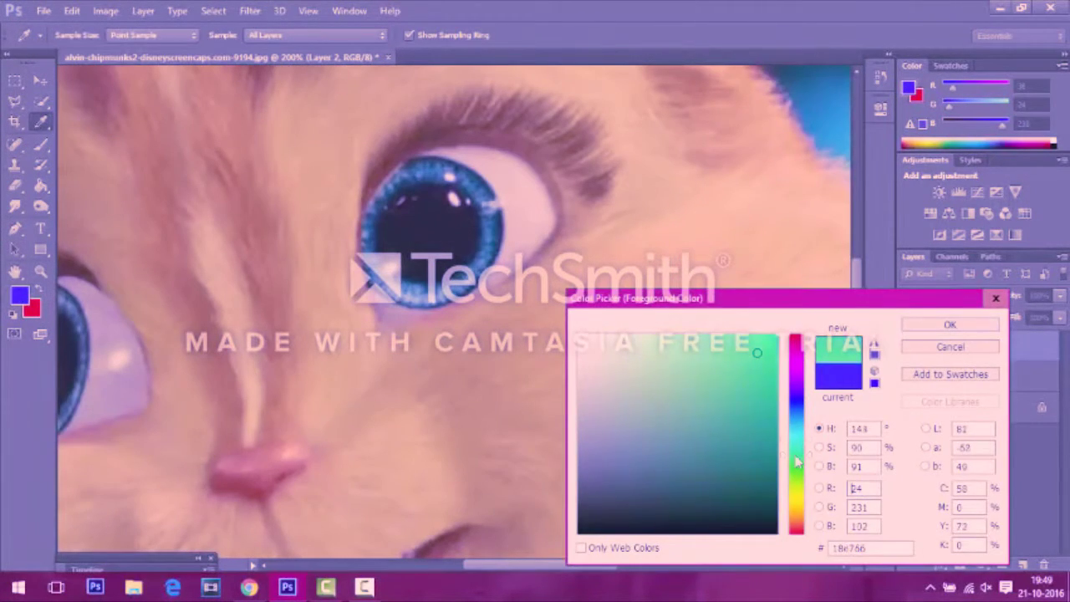
{"action": "left_click", "coordinate": [942, 321]}
{"action": "left_click", "coordinate": [1000, 565]}
Brush teal over both irises, blend Layer 3 with Overlay, and erase stray paint
{"action": "left_click", "coordinate": [42, 143]}
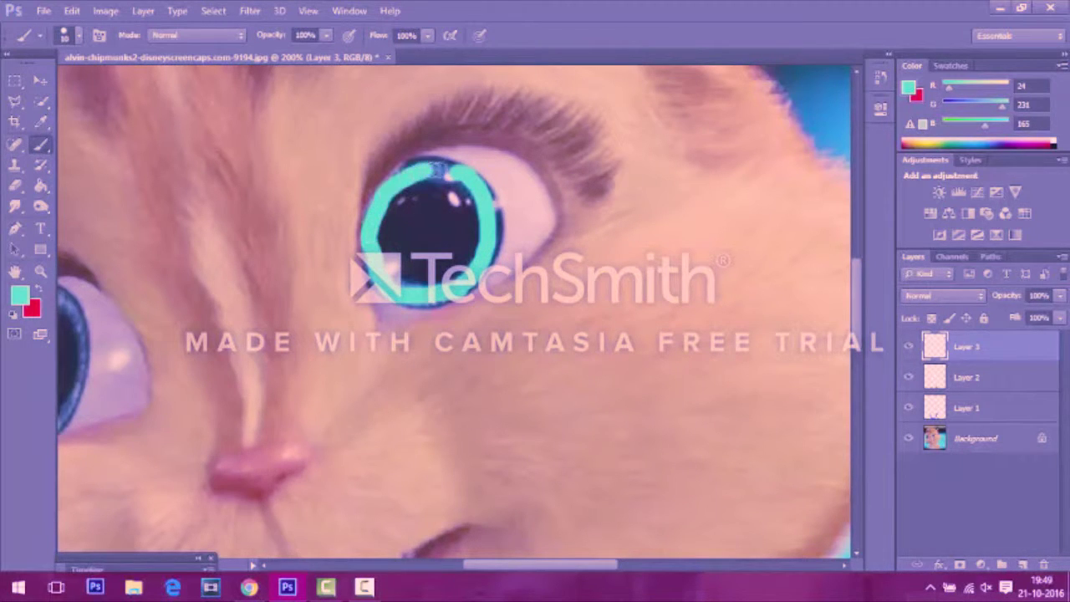
{"action": "left_click", "coordinate": [955, 297]}
{"action": "left_click", "coordinate": [943, 208]}
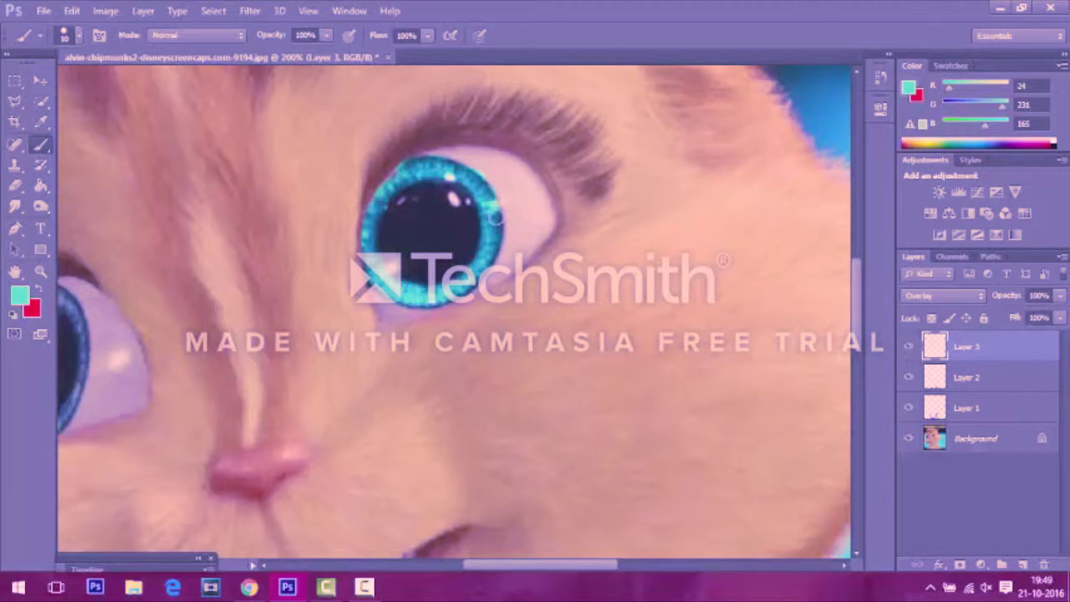
{"action": "scroll", "coordinate": [448, 163], "scroll_direction": "left", "scroll_amount": 5}
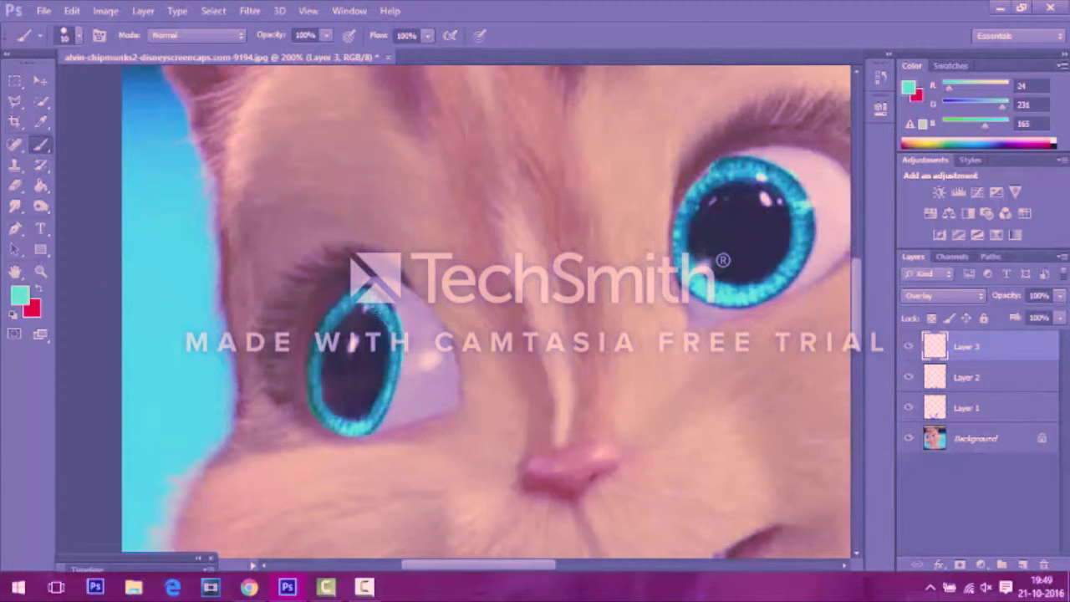
{"action": "left_click", "coordinate": [17, 185]}
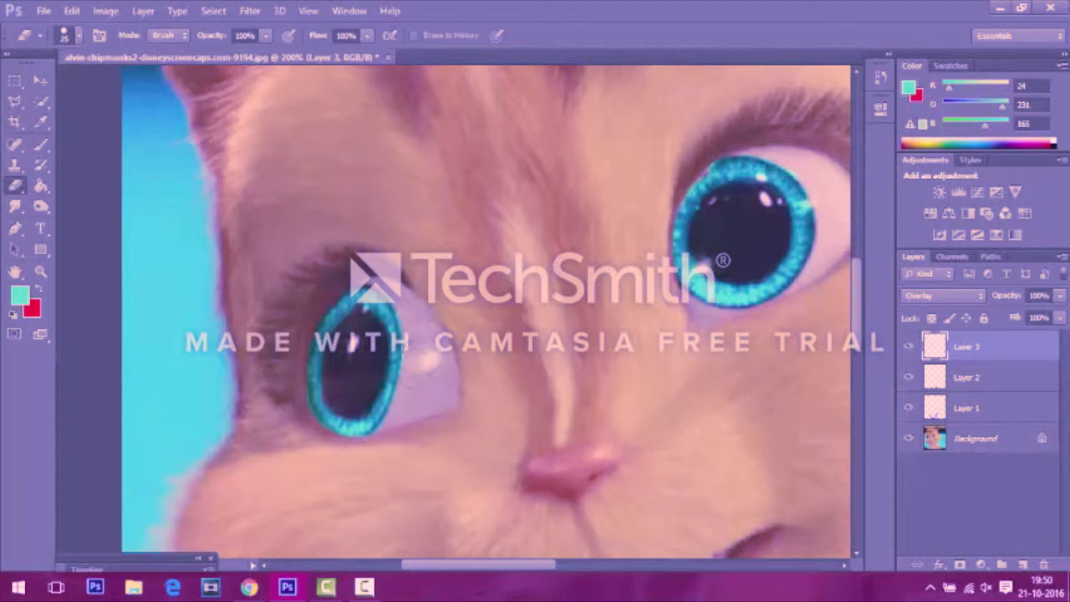
{"action": "scroll", "coordinate": [485, 309], "scroll_direction": "down", "scroll_amount": 1}
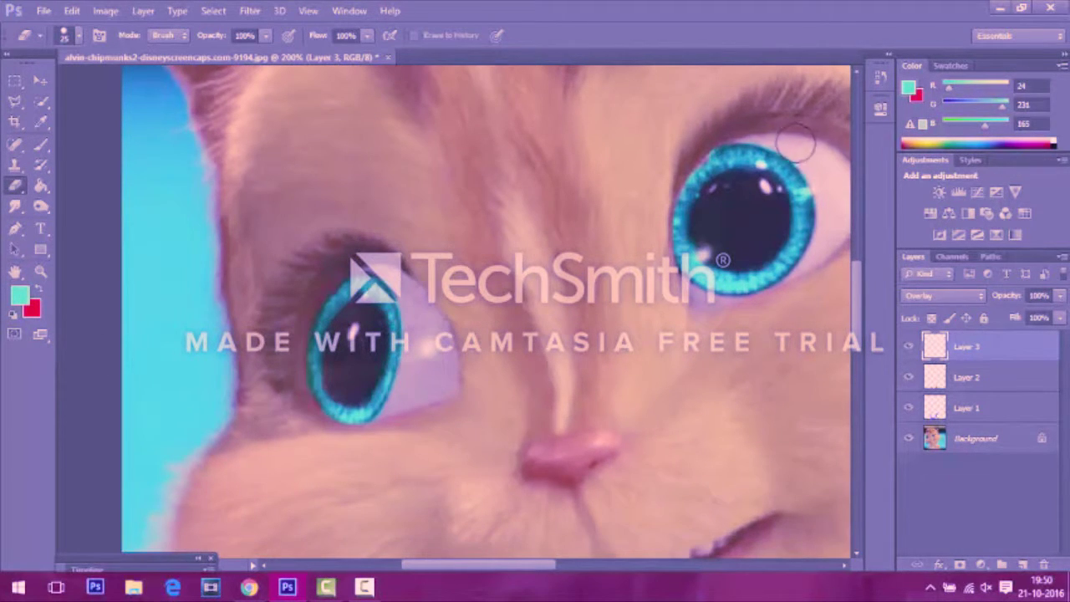
Zoom out to see the whole face and add Layer 4 for the hair
{"action": "key", "text": "z"}
{"action": "right_click", "coordinate": [361, 269]}
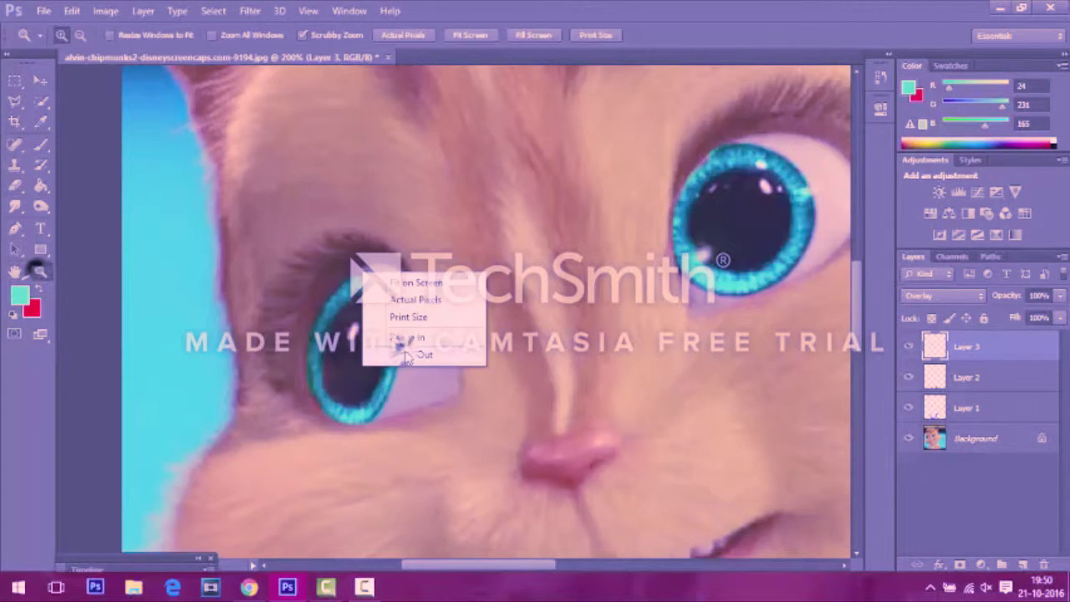
{"action": "left_click", "coordinate": [392, 301]}
{"action": "right_click", "coordinate": [490, 302]}
{"action": "left_click", "coordinate": [520, 312]}
{"action": "left_click", "coordinate": [1021, 565]}
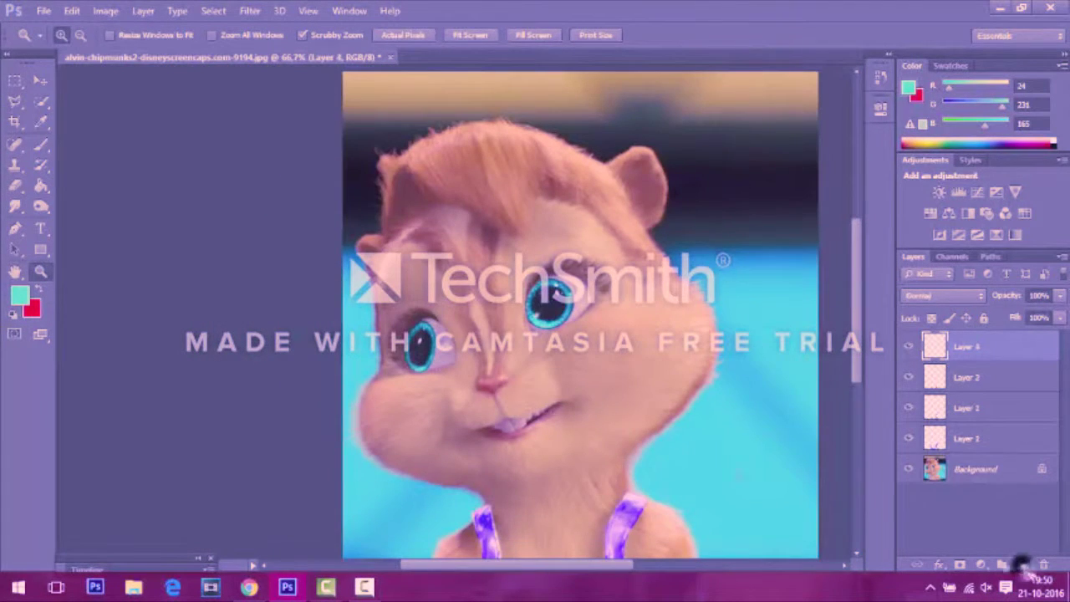
Lasso the hair area, fill it with red on Layer 4, and deselect
{"action": "left_click", "coordinate": [15, 100]}
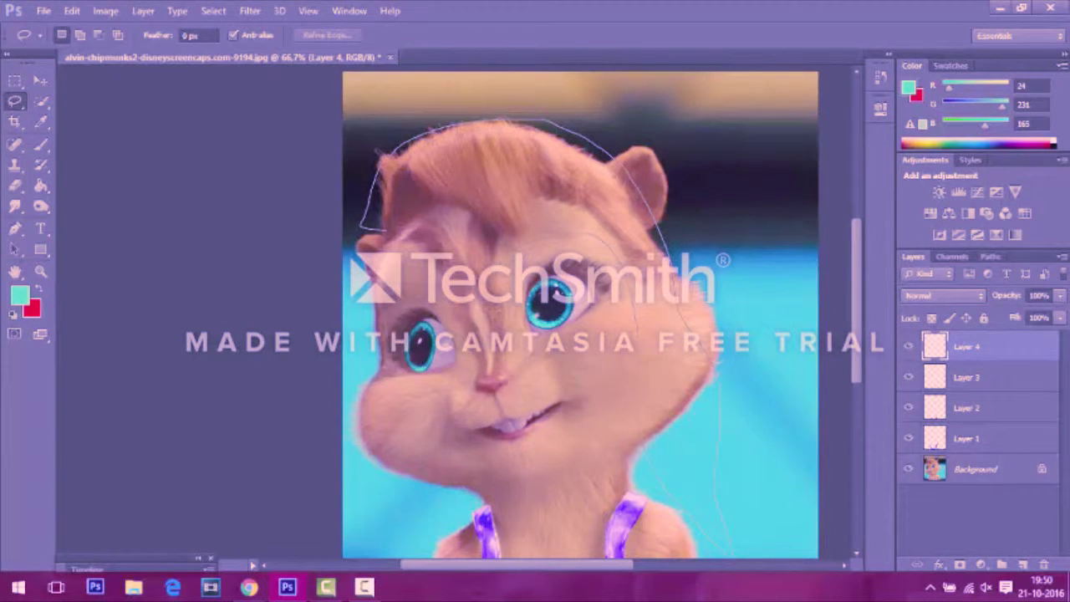
{"action": "left_click_drag", "start_coordinate": [368, 231], "coordinate": [371, 250]}
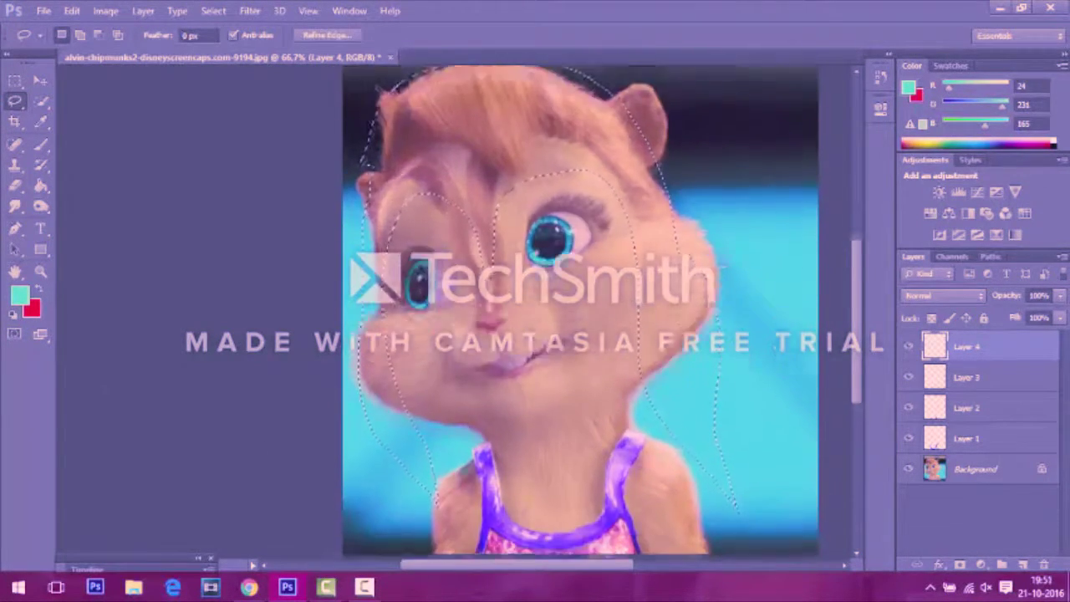
{"action": "left_click", "coordinate": [18, 293]}
{"action": "left_click", "coordinate": [796, 529]}
{"action": "left_click", "coordinate": [949, 330]}
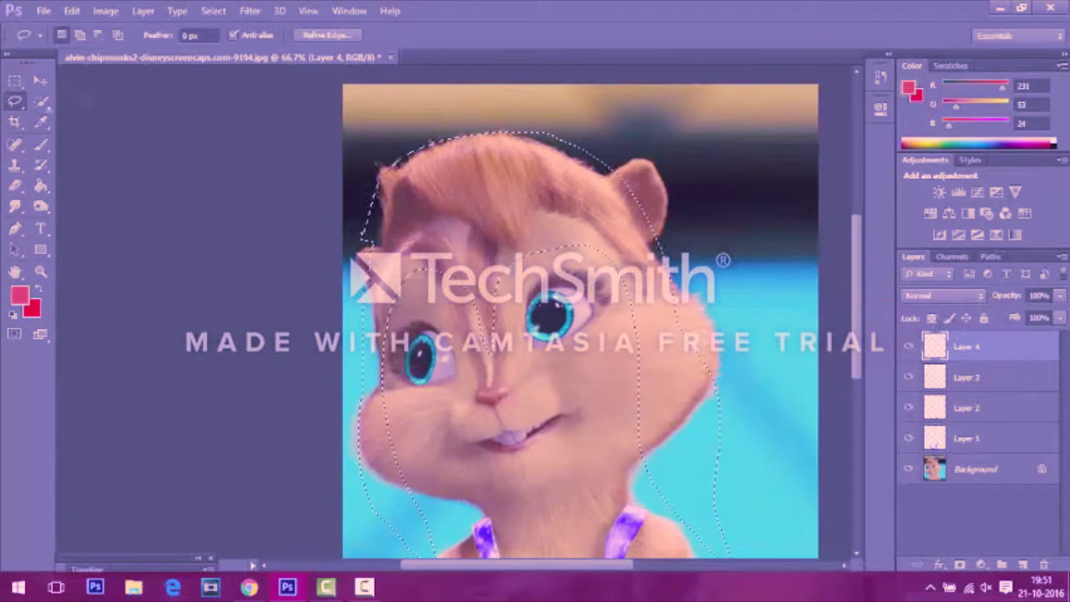
{"action": "key", "text": "b"}
{"action": "key", "text": "alt+BackSpace"}
{"action": "key", "text": "ctrl+d"}
Apply Filter > Noise > Add Noise to the red hair
{"action": "left_click", "coordinate": [249, 10]}
{"action": "left_click", "coordinate": [431, 135]}
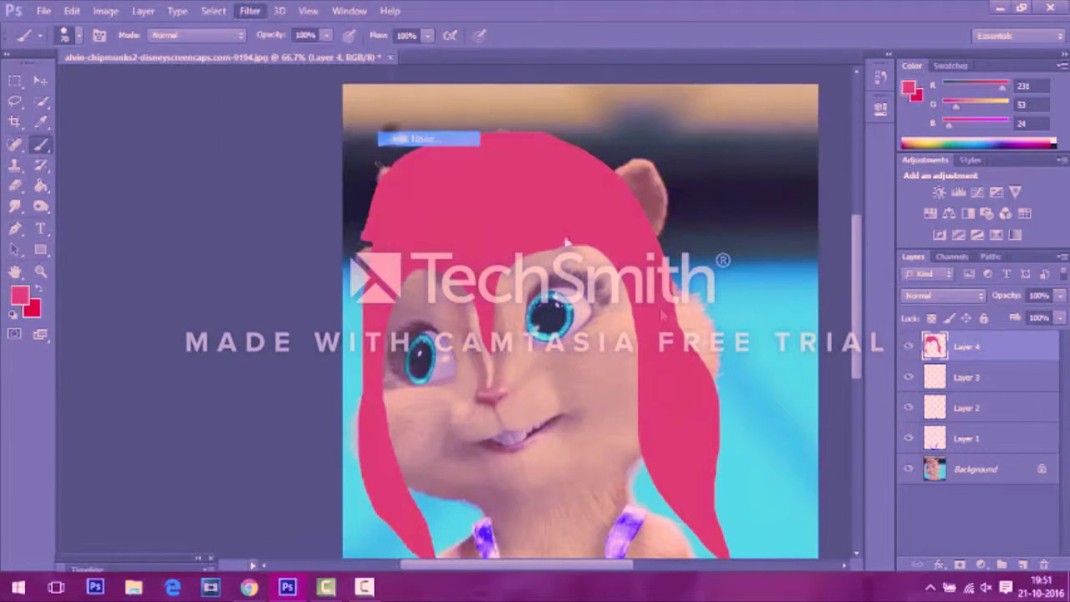
{"action": "left_click", "coordinate": [831, 148]}
Smudge strands into the hair near the top of the head, adjusting the brush to 96
{"action": "left_click", "coordinate": [15, 207]}
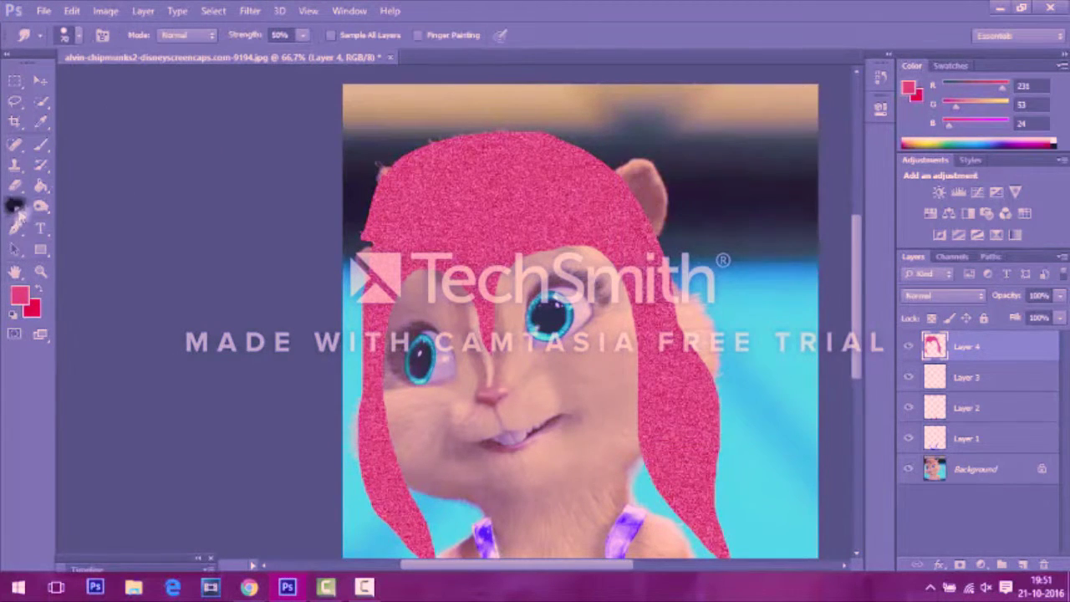
{"action": "left_click", "coordinate": [64, 35]}
{"action": "left_click_drag", "start_coordinate": [41, 86], "coordinate": [51, 84]}
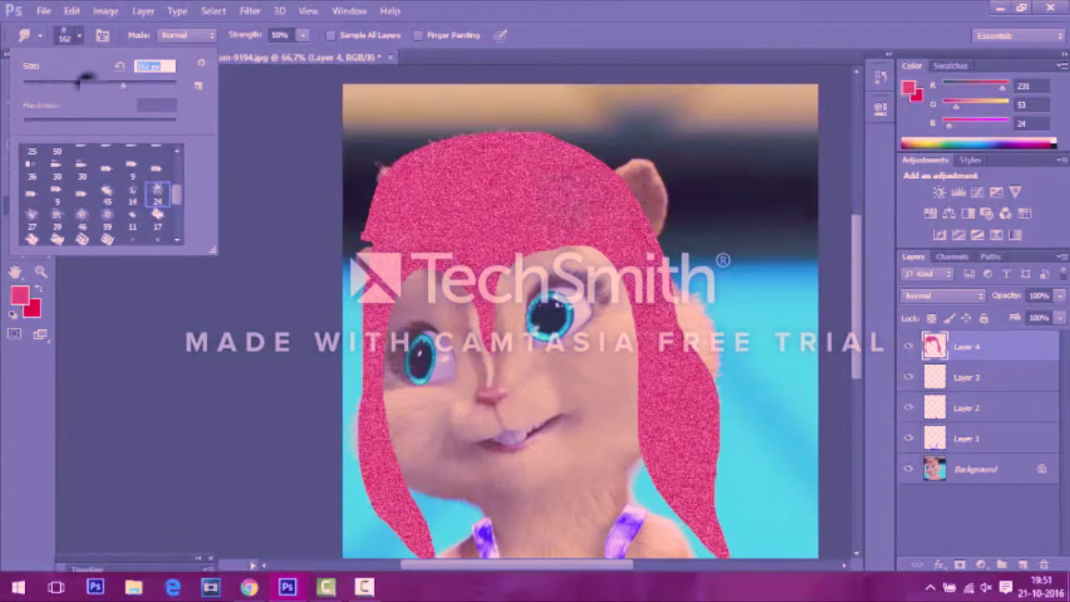
{"action": "left_click_drag", "start_coordinate": [539, 186], "coordinate": [639, 236]}
{"action": "left_click", "coordinate": [64, 35]}
{"action": "left_click_drag", "start_coordinate": [50, 83], "coordinate": [35, 83]}
{"action": "left_click_drag", "start_coordinate": [669, 351], "coordinate": [694, 426]}
Smudge the right side of the hair into strands pushing out into the background
{"action": "scroll", "coordinate": [580, 317], "scroll_direction": "down", "scroll_amount": 3}
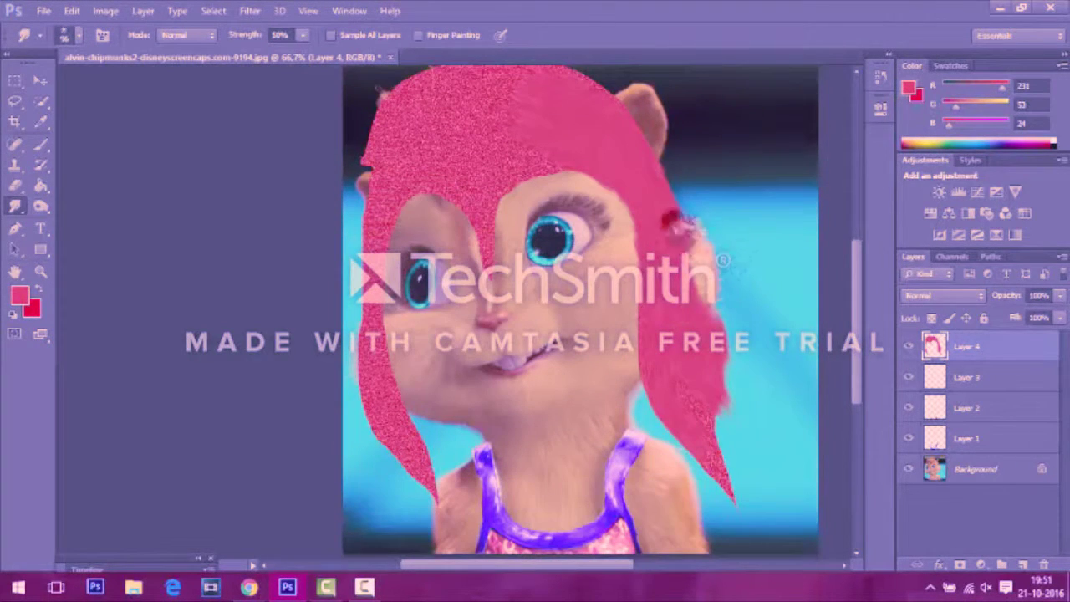
{"action": "left_click_drag", "start_coordinate": [702, 393], "coordinate": [731, 505]}
{"action": "left_click_drag", "start_coordinate": [669, 393], "coordinate": [702, 544]}
{"action": "left_click_drag", "start_coordinate": [676, 418], "coordinate": [711, 251]}
{"action": "left_click_drag", "start_coordinate": [719, 309], "coordinate": [694, 219]}
{"action": "left_click_drag", "start_coordinate": [694, 267], "coordinate": [711, 208]}
{"action": "left_click_drag", "start_coordinate": [710, 334], "coordinate": [727, 284]}
{"action": "mouse_move", "coordinate": [727, 368]}
{"action": "left_mouse_down"}
{"action": "mouse_move", "coordinate": [668, 188]}
{"action": "mouse_move", "coordinate": [744, 267]}
{"action": "left_mouse_up"}
{"action": "left_click_drag", "start_coordinate": [694, 179], "coordinate": [727, 234]}
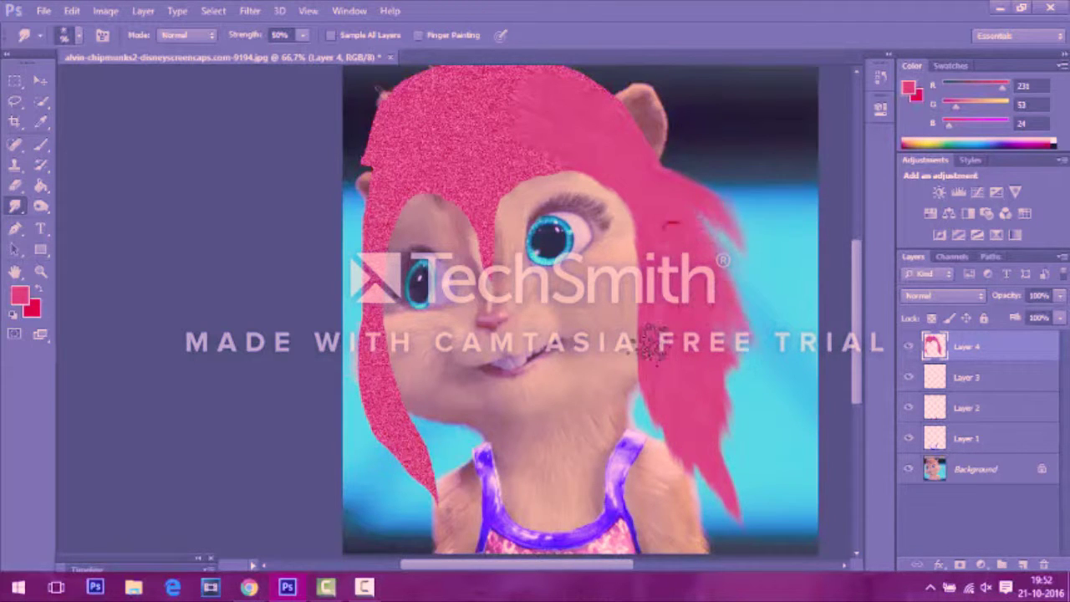
Sweep hair over the right ear, smooth the top of the head, and lengthen the centre strand
{"action": "scroll", "coordinate": [636, 334], "scroll_direction": "up", "scroll_amount": 3}
{"action": "left_click_drag", "start_coordinate": [608, 211], "coordinate": [660, 176]}
{"action": "left_click_drag", "start_coordinate": [669, 233], "coordinate": [639, 192]}
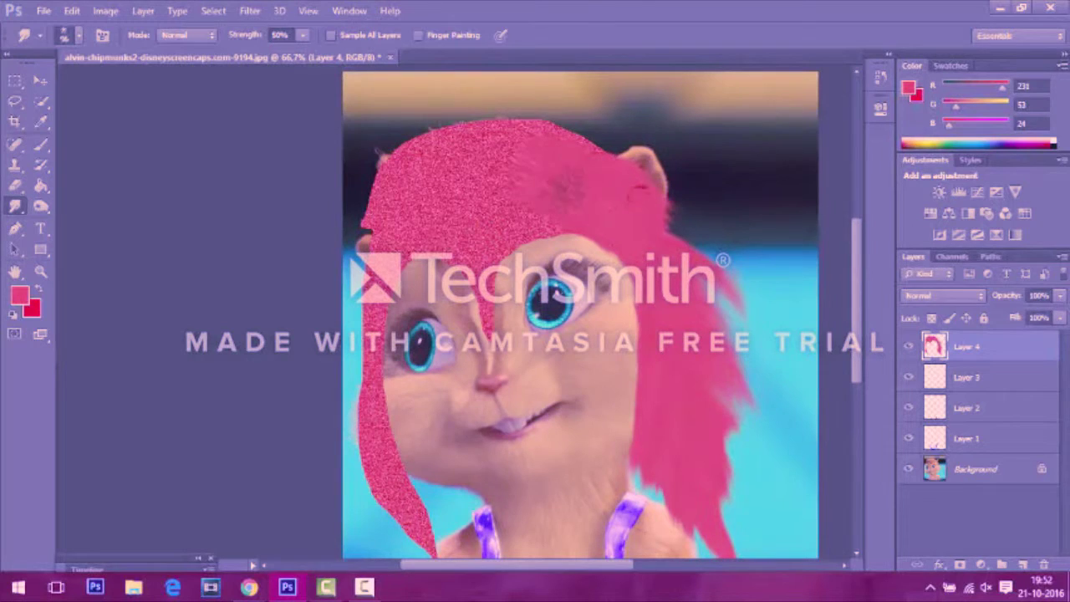
{"action": "mouse_move", "coordinate": [443, 134]}
{"action": "left_mouse_down"}
{"action": "mouse_move", "coordinate": [585, 146]}
{"action": "mouse_move", "coordinate": [552, 192]}
{"action": "left_mouse_up"}
{"action": "mouse_move", "coordinate": [384, 176]}
{"action": "left_mouse_down"}
{"action": "mouse_move", "coordinate": [502, 217]}
{"action": "mouse_move", "coordinate": [472, 422]}
{"action": "left_mouse_up"}
{"action": "key", "text": "ctrl+z"}
{"action": "mouse_move", "coordinate": [585, 243]}
{"action": "left_mouse_down"}
{"action": "mouse_move", "coordinate": [502, 171]}
{"action": "mouse_move", "coordinate": [543, 172]}
{"action": "mouse_move", "coordinate": [379, 212]}
{"action": "left_mouse_up"}
{"action": "mouse_move", "coordinate": [401, 168]}
{"action": "left_mouse_down"}
{"action": "mouse_move", "coordinate": [363, 238]}
{"action": "mouse_move", "coordinate": [360, 209]}
{"action": "left_mouse_up"}
{"action": "left_click_drag", "start_coordinate": [451, 134], "coordinate": [384, 125]}
{"action": "mouse_move", "coordinate": [485, 126]}
{"action": "left_mouse_down"}
{"action": "mouse_move", "coordinate": [526, 104]}
{"action": "mouse_move", "coordinate": [451, 238]}
{"action": "left_mouse_up"}
{"action": "mouse_move", "coordinate": [522, 201]}
{"action": "left_mouse_down"}
{"action": "mouse_move", "coordinate": [493, 309]}
{"action": "mouse_move", "coordinate": [501, 384]}
{"action": "left_mouse_up"}
Soften the glittery lower-left strand and smooth away the red spot near the nose
{"action": "scroll", "coordinate": [641, 430], "scroll_direction": "down", "scroll_amount": 5}
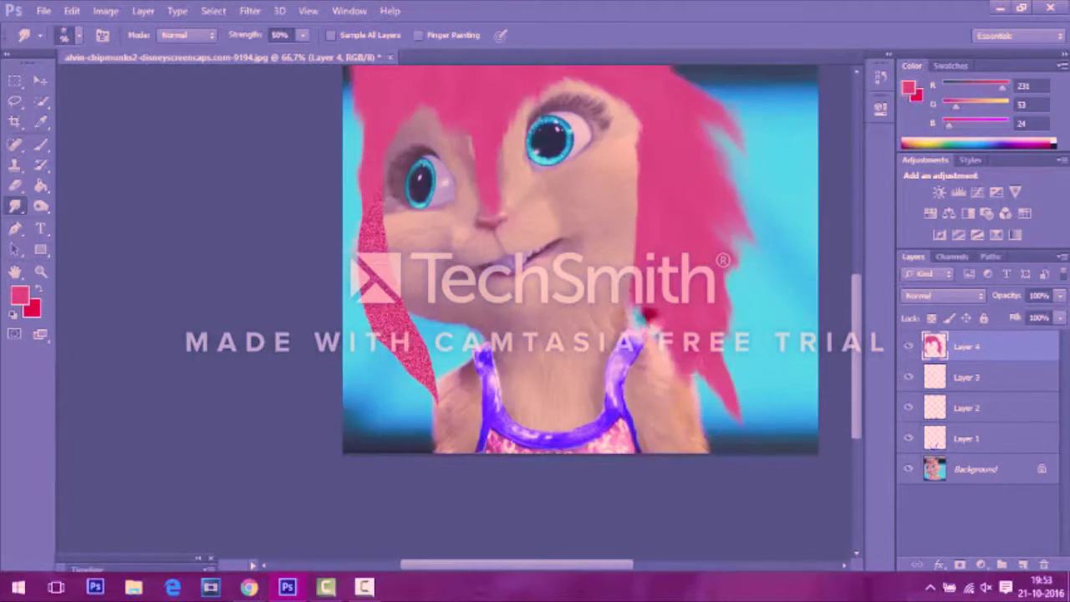
{"action": "scroll", "coordinate": [641, 430], "scroll_direction": "up", "scroll_amount": 2}
{"action": "left_click_drag", "start_coordinate": [439, 434], "coordinate": [401, 368]}
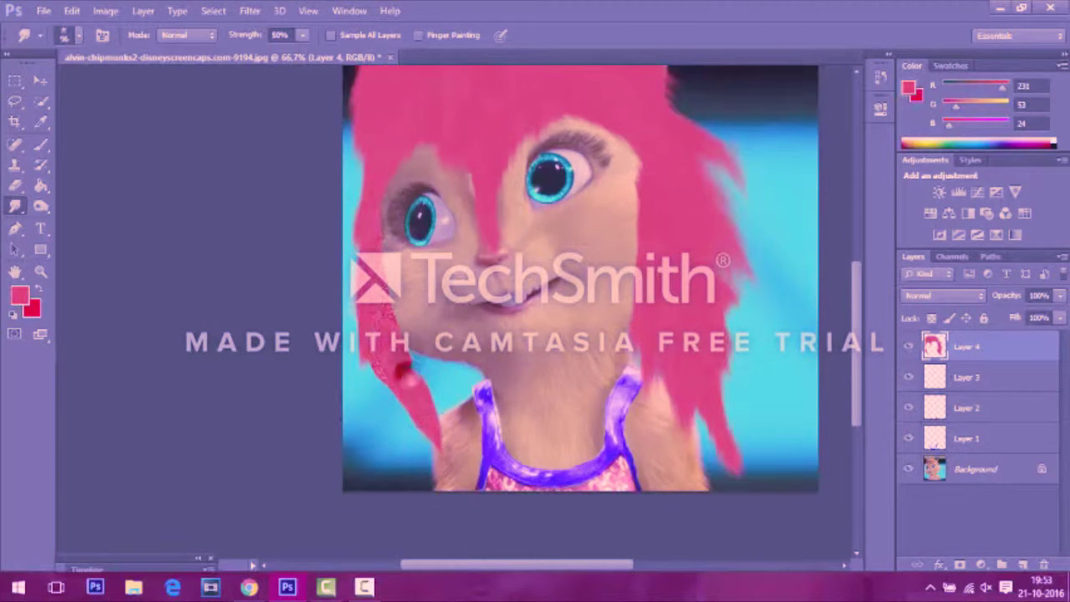
{"action": "left_click_drag", "start_coordinate": [443, 418], "coordinate": [401, 351]}
{"action": "left_click_drag", "start_coordinate": [643, 192], "coordinate": [644, 317]}
{"action": "scroll", "coordinate": [580, 309], "scroll_direction": "up", "scroll_amount": 2}
{"action": "left_click_drag", "start_coordinate": [476, 234], "coordinate": [456, 317]}
{"action": "left_click_drag", "start_coordinate": [434, 427], "coordinate": [385, 326]}
{"action": "left_click_drag", "start_coordinate": [451, 410], "coordinate": [372, 301]}
{"action": "left_click_drag", "start_coordinate": [360, 368], "coordinate": [410, 485]}
{"action": "mouse_move", "coordinate": [493, 226]}
{"action": "left_mouse_down"}
{"action": "mouse_move", "coordinate": [363, 200]}
{"action": "mouse_move", "coordinate": [351, 244]}
{"action": "left_mouse_up"}
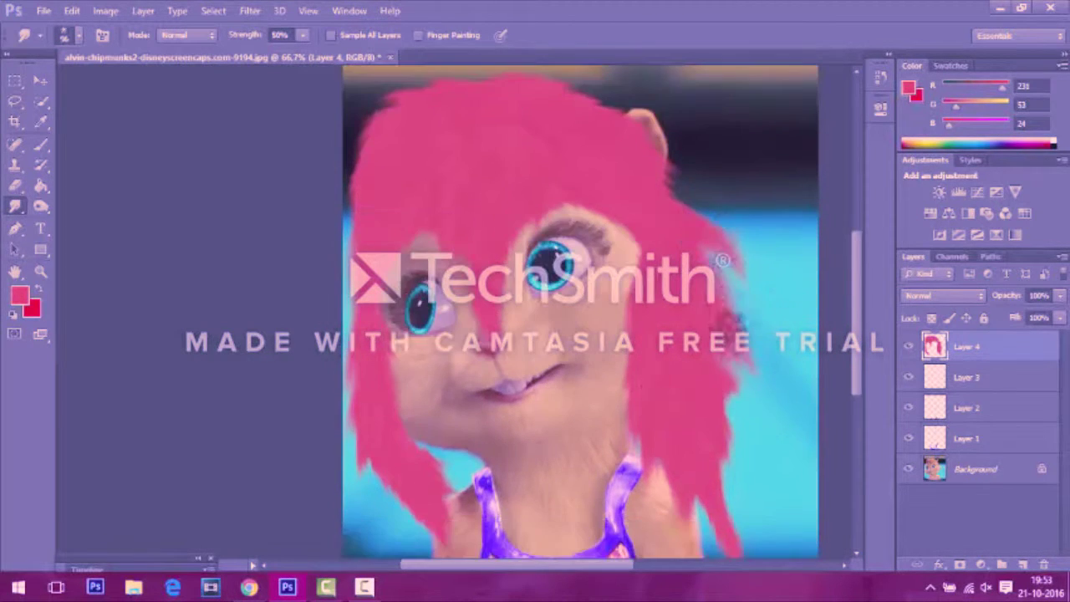
{"action": "left_click", "coordinate": [1025, 565]}
Zoom in, lasso the upper eyelid, and fill it with black
{"action": "key", "text": "z"}
{"action": "left_click", "coordinate": [566, 211]}
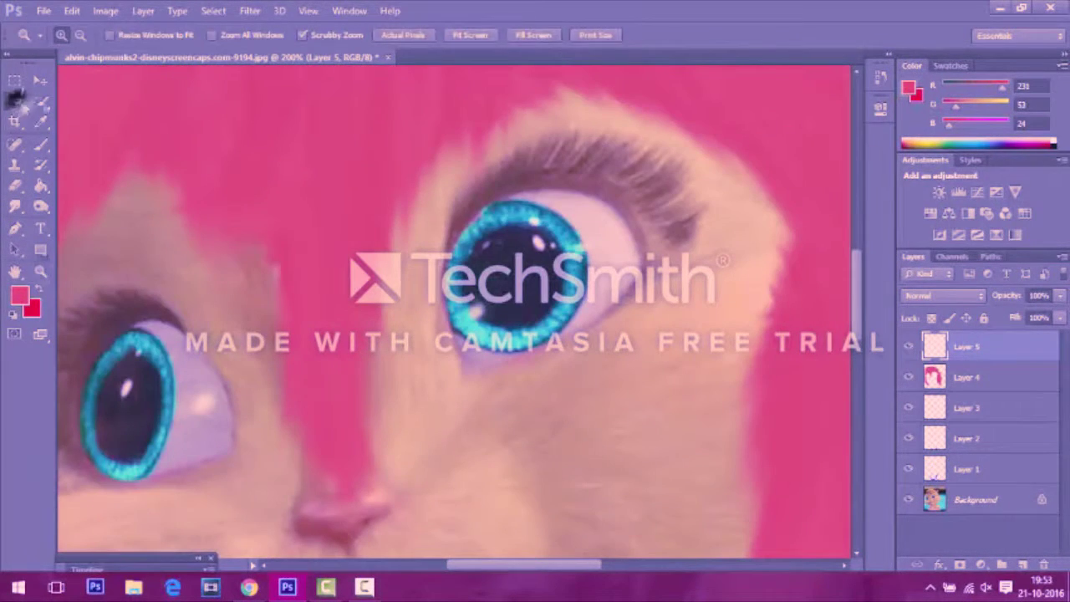
{"action": "right_click", "coordinate": [14, 100]}
{"action": "left_click", "coordinate": [67, 118]}
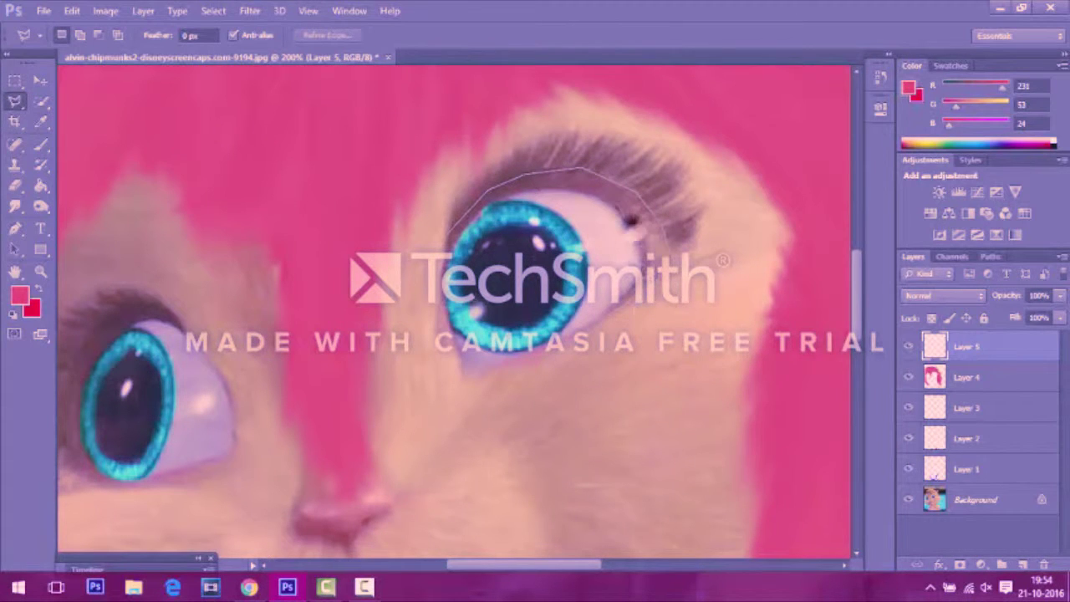
{"action": "left_click", "coordinate": [447, 242]}
{"action": "left_click", "coordinate": [18, 294]}
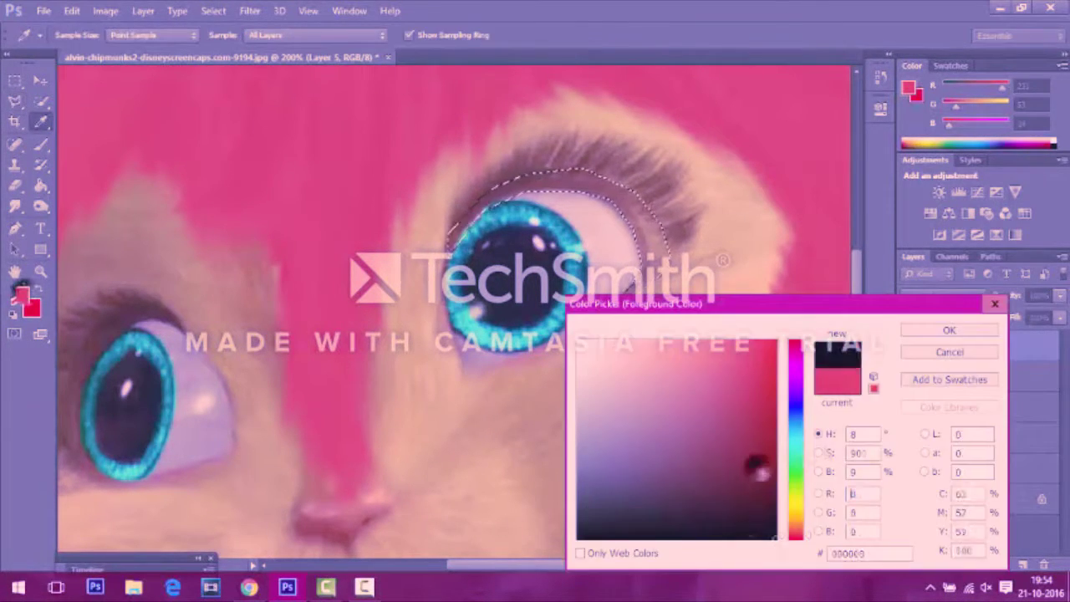
{"action": "left_click", "coordinate": [596, 549]}
{"action": "left_click", "coordinate": [950, 330]}
{"action": "left_click", "coordinate": [42, 144]}
{"action": "key", "text": "alt+BackSpace"}
Deselect and brush a thick black line along the right eye's lower lid
{"action": "left_click", "coordinate": [250, 10]}
{"action": "key", "text": "Escape"}
{"action": "key", "text": "ctrl+d"}
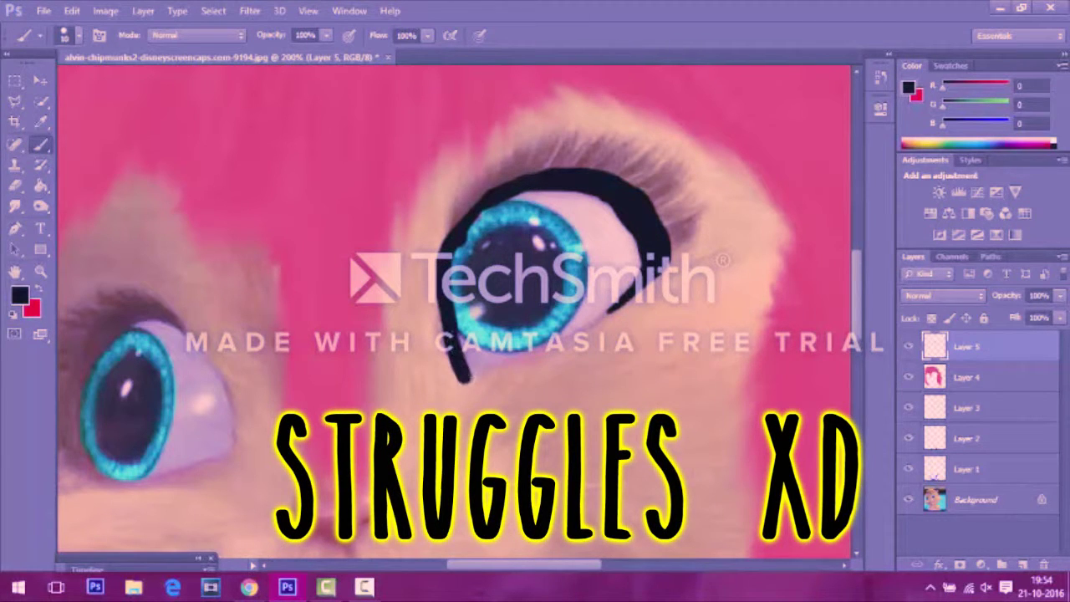
{"action": "left_click_drag", "start_coordinate": [466, 376], "coordinate": [626, 311]}
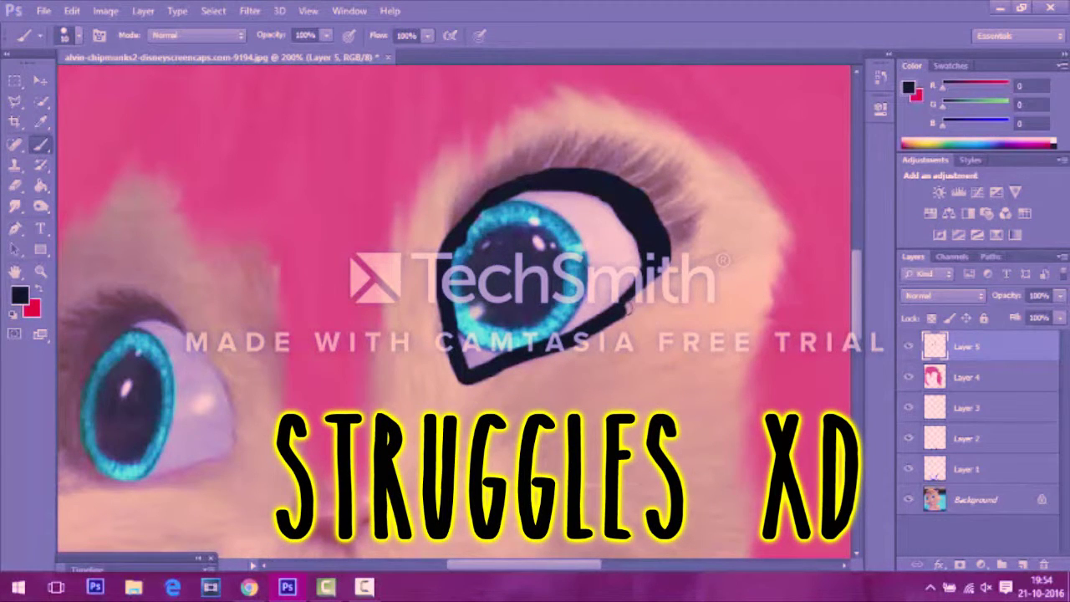
{"action": "left_click_drag", "start_coordinate": [665, 249], "coordinate": [673, 276]}
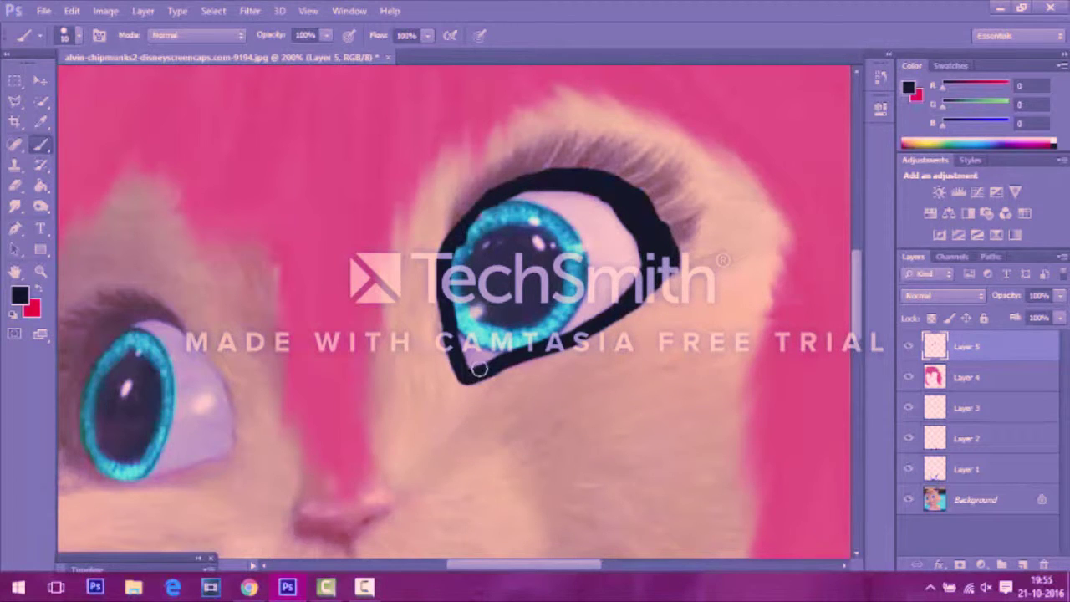
{"action": "key", "text": "ctrl+alt+z"}
{"action": "key", "text": "ctrl+alt+z"}
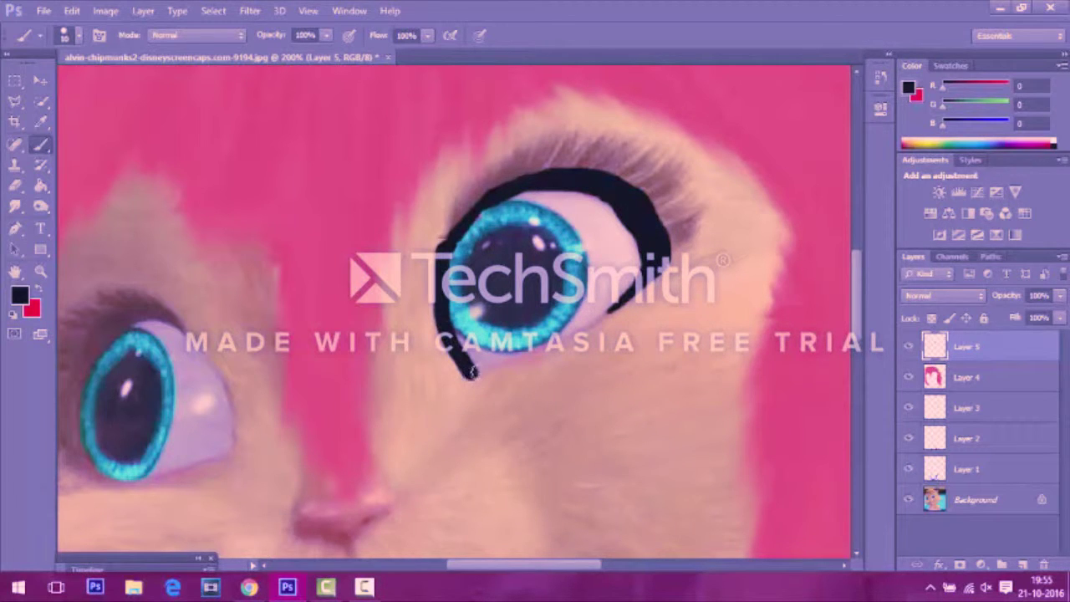
{"action": "left_click_drag", "start_coordinate": [471, 372], "coordinate": [625, 311]}
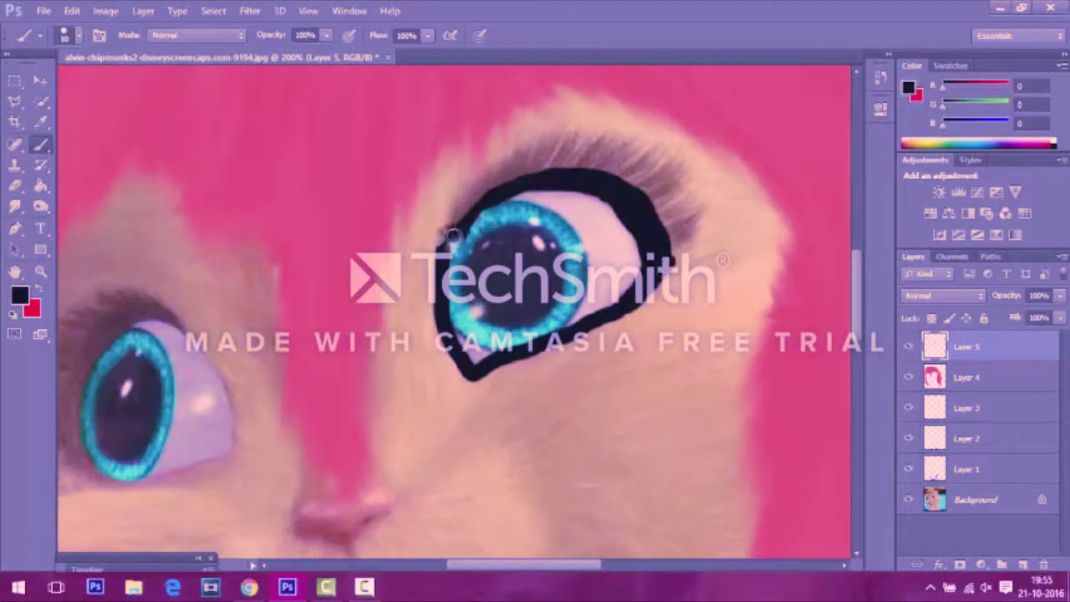
Pan to the left eye and outline its left edge and lower lid in black
{"action": "left_click", "coordinate": [250, 10]}
{"action": "key", "text": "Escape"}
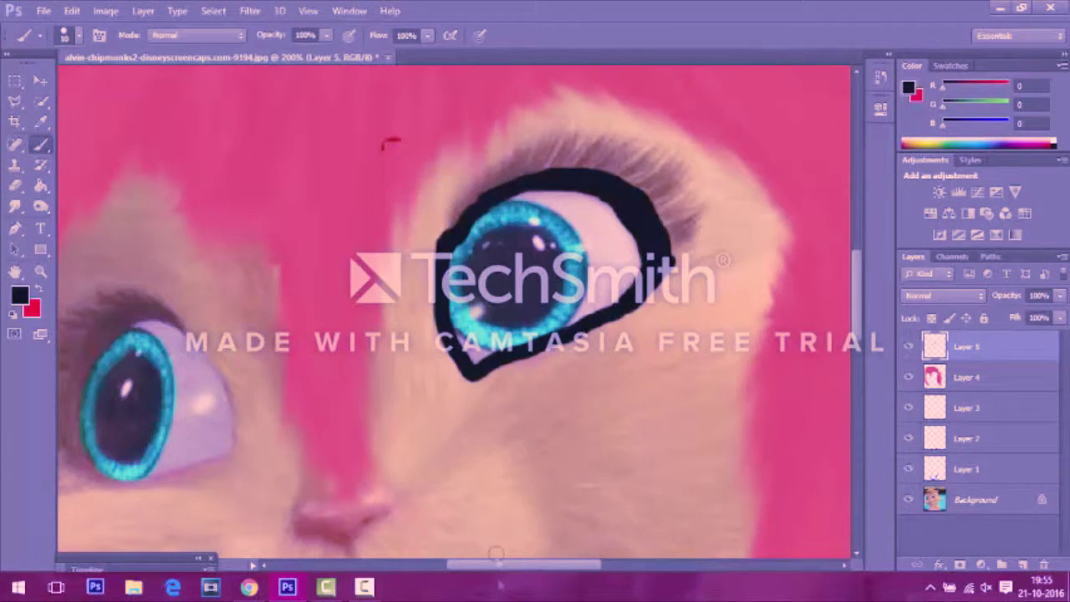
{"action": "left_click_drag", "start_coordinate": [398, 154], "coordinate": [506, 280]}
{"action": "left_click_drag", "start_coordinate": [481, 421], "coordinate": [481, 297]}
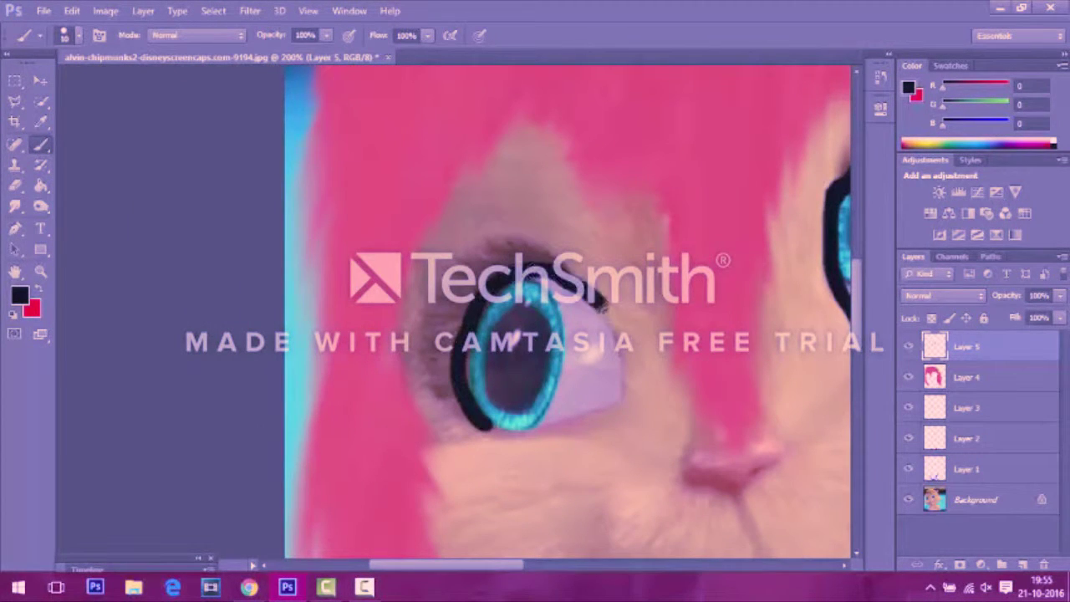
{"action": "left_click_drag", "start_coordinate": [622, 399], "coordinate": [465, 397]}
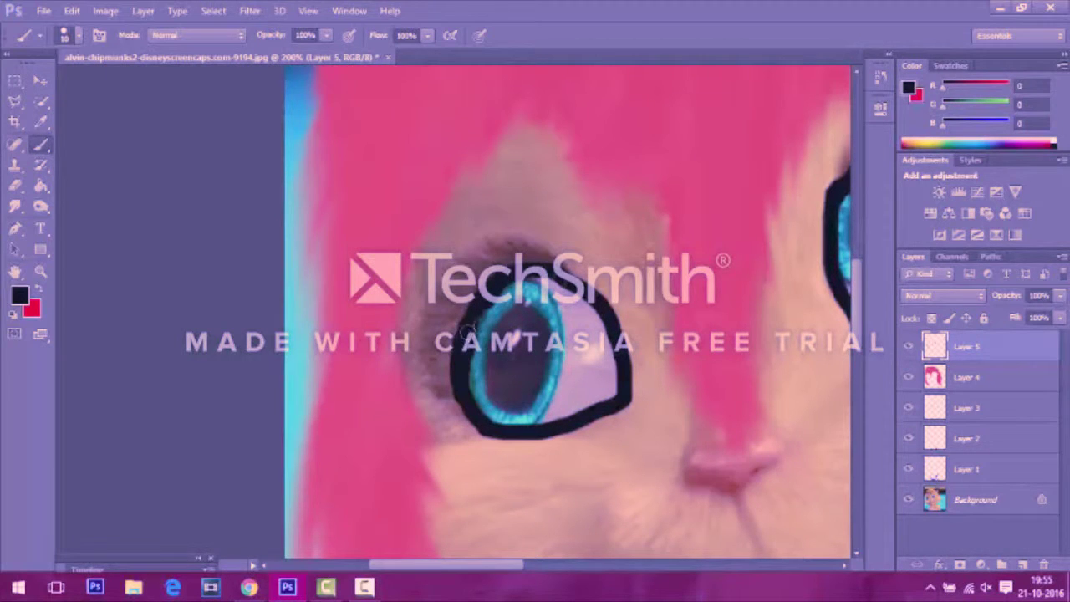
Fit the whole image on screen with the Zoom tool's right-click menu
{"action": "left_click", "coordinate": [249, 10]}
{"action": "key", "text": "Escape"}
{"action": "scroll", "coordinate": [569, 535], "scroll_direction": "down", "scroll_amount": 2}
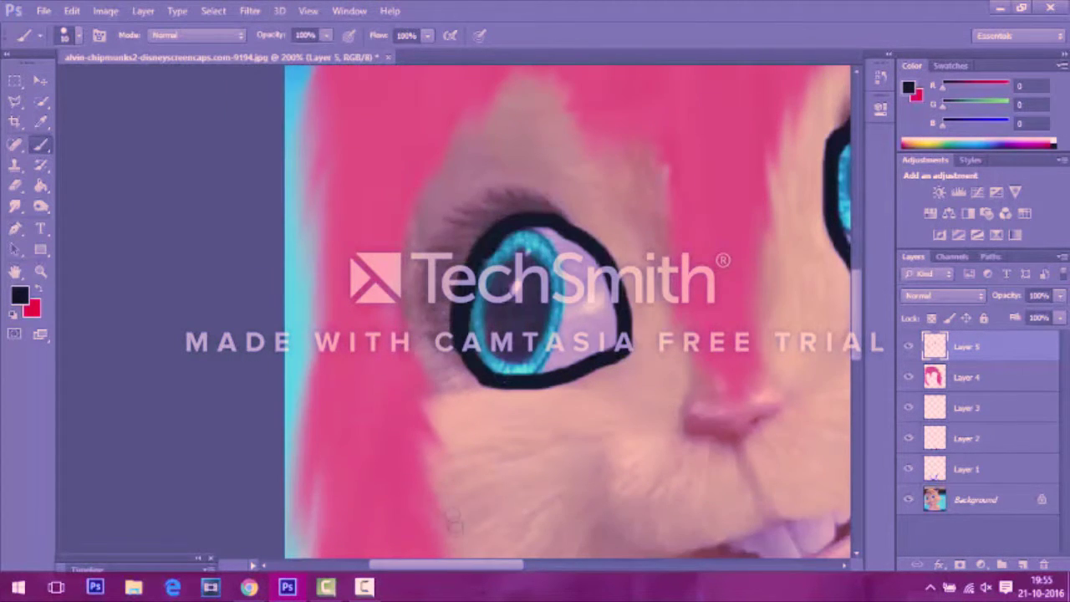
{"action": "key", "text": "z"}
{"action": "right_click", "coordinate": [658, 331]}
{"action": "left_click", "coordinate": [706, 338]}
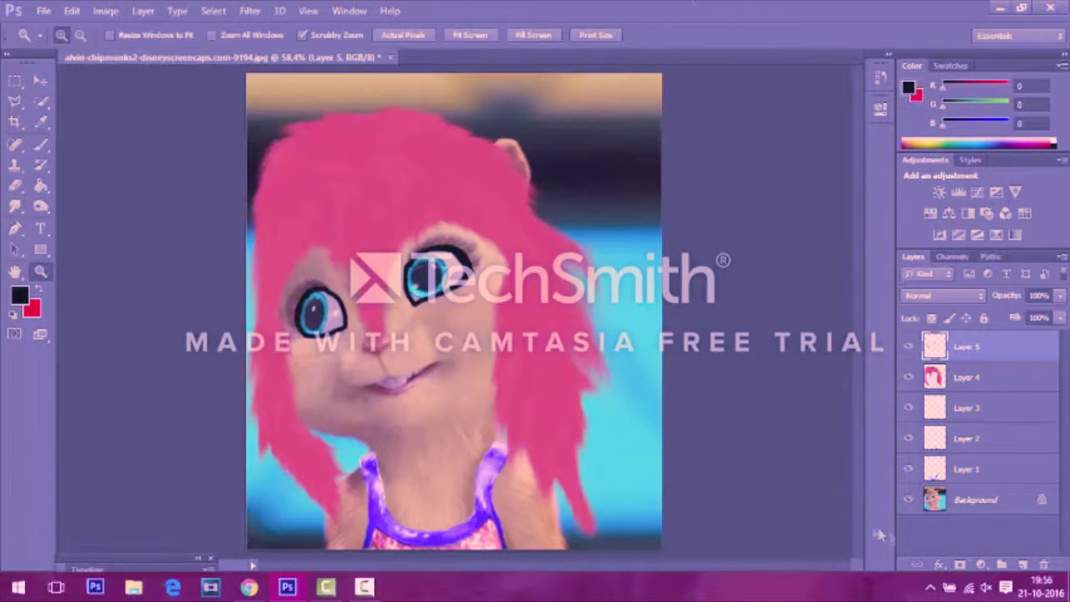
{"action": "left_click", "coordinate": [17, 207]}
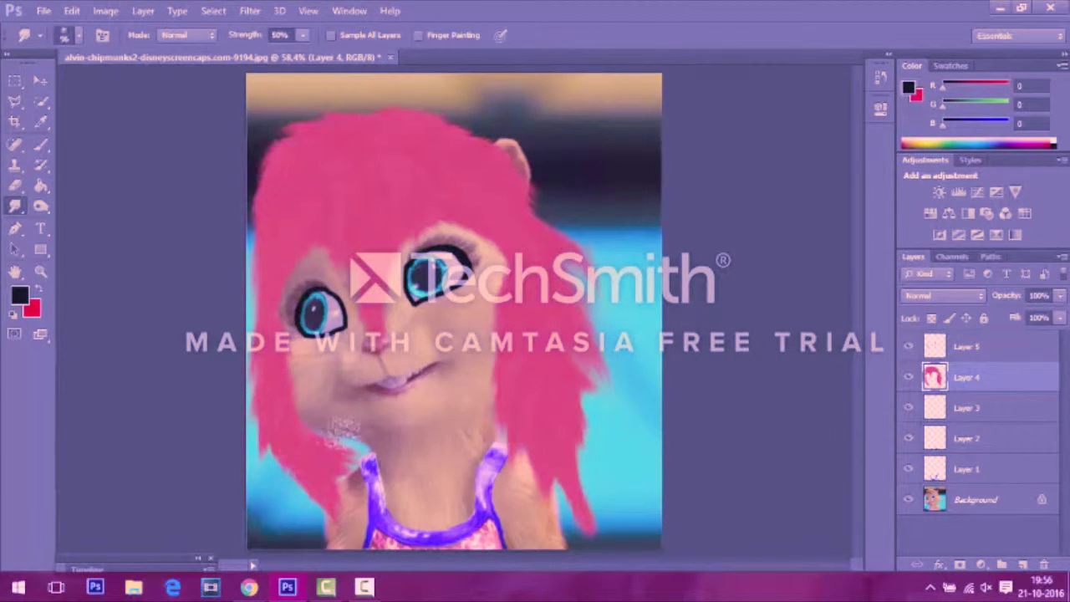
Smudge the pink hair near the neck, touch up the eye outline, and fit the image to screen
{"action": "left_click_drag", "start_coordinate": [355, 458], "coordinate": [351, 443]}
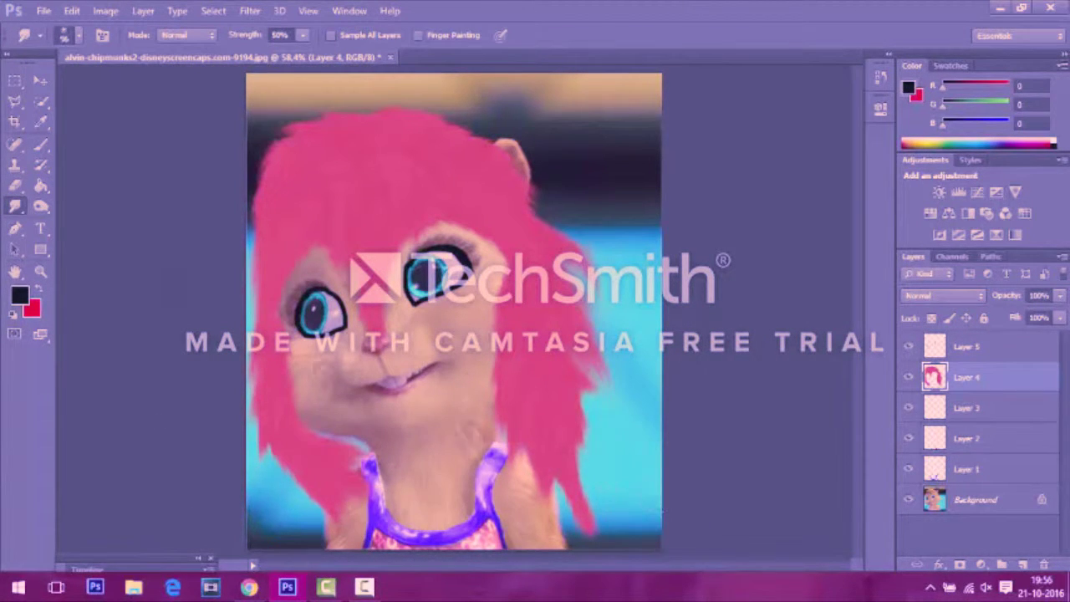
{"action": "scroll", "coordinate": [430, 275], "scroll_direction": "up", "scroll_amount": 5}
{"action": "left_click", "coordinate": [965, 346]}
{"action": "left_click", "coordinate": [41, 143]}
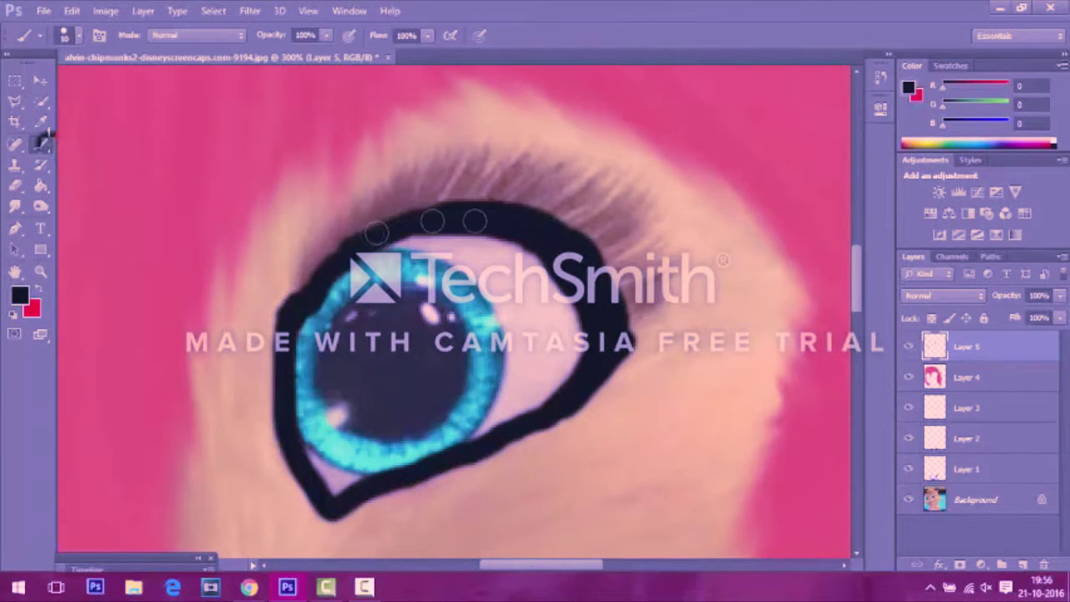
{"action": "left_click", "coordinate": [40, 270]}
{"action": "key", "text": "ctrl+0"}
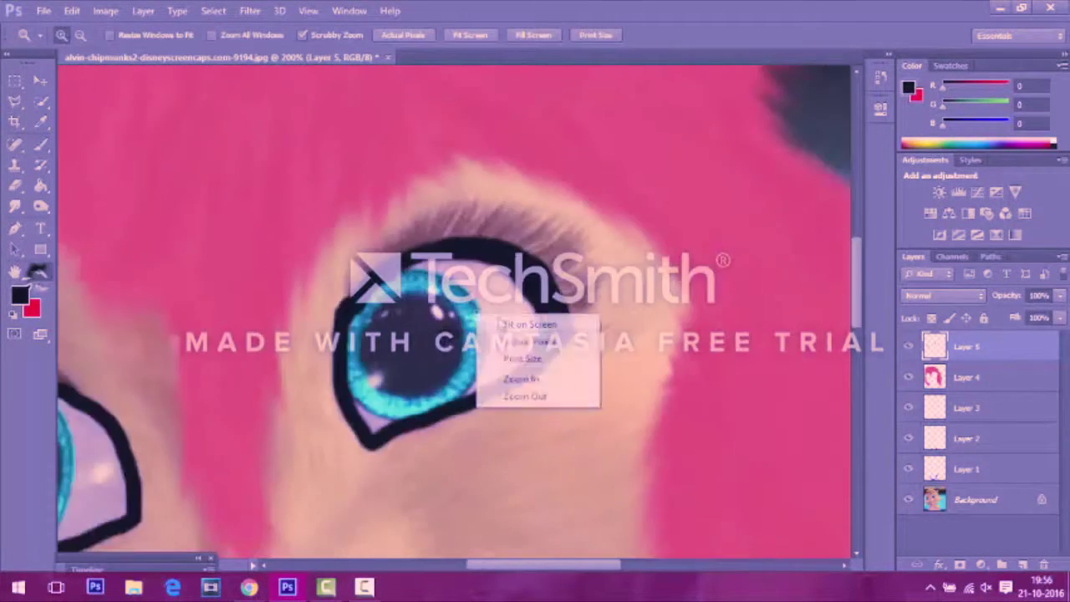
{"action": "left_click", "coordinate": [43, 10]}
{"action": "left_click", "coordinate": [959, 525]}
Try merging the layers twice, undo both merges, and select the Background layer
{"action": "right_click", "coordinate": [968, 472]}
{"action": "left_click", "coordinate": [693, 411]}
{"action": "key", "text": "ctrl+z"}
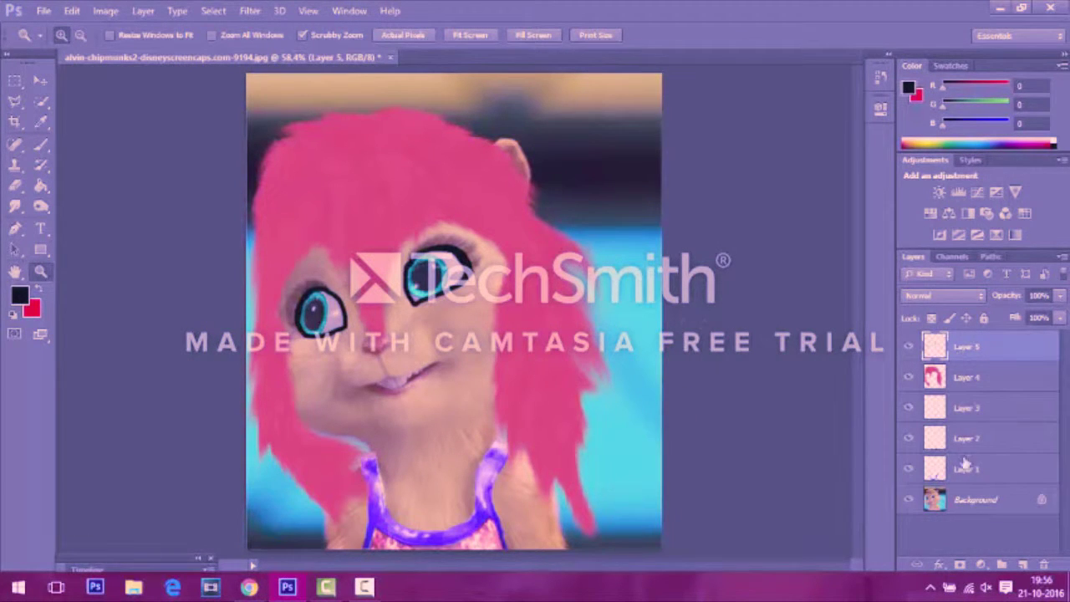
{"action": "right_click", "coordinate": [944, 399]}
{"action": "left_click", "coordinate": [680, 407]}
{"action": "key", "text": "ctrl+z"}
{"action": "left_click", "coordinate": [1054, 499]}
{"action": "left_click", "coordinate": [40, 101]}
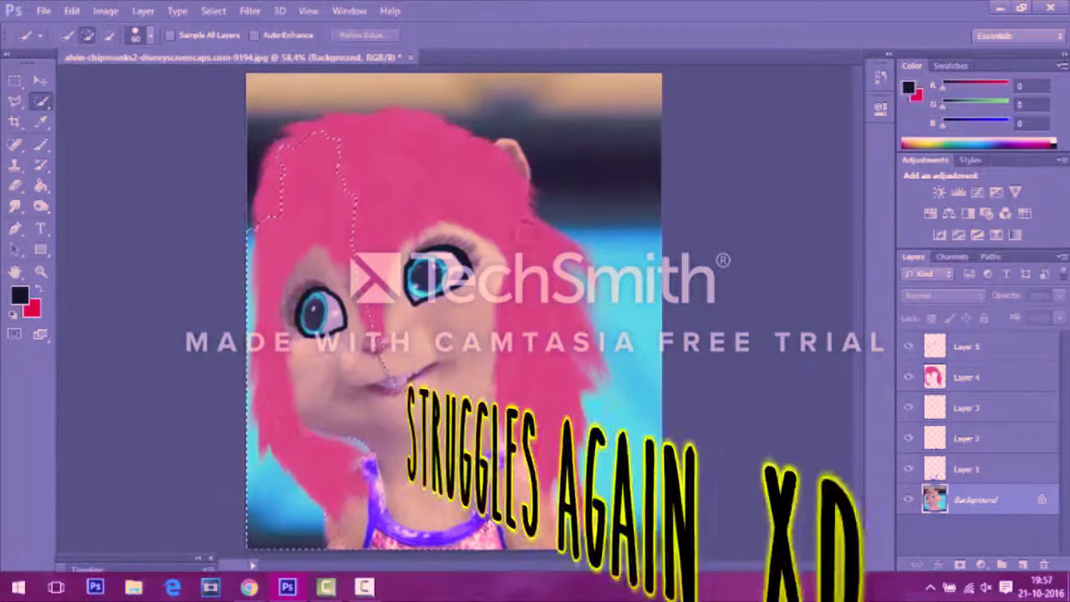
Quick-select the chipmunk and refine its hair edges, outputting to a new layer
{"action": "left_click_drag", "start_coordinate": [422, 466], "coordinate": [245, 39]}
{"action": "left_click_drag", "start_coordinate": [625, 145], "coordinate": [280, 95]}
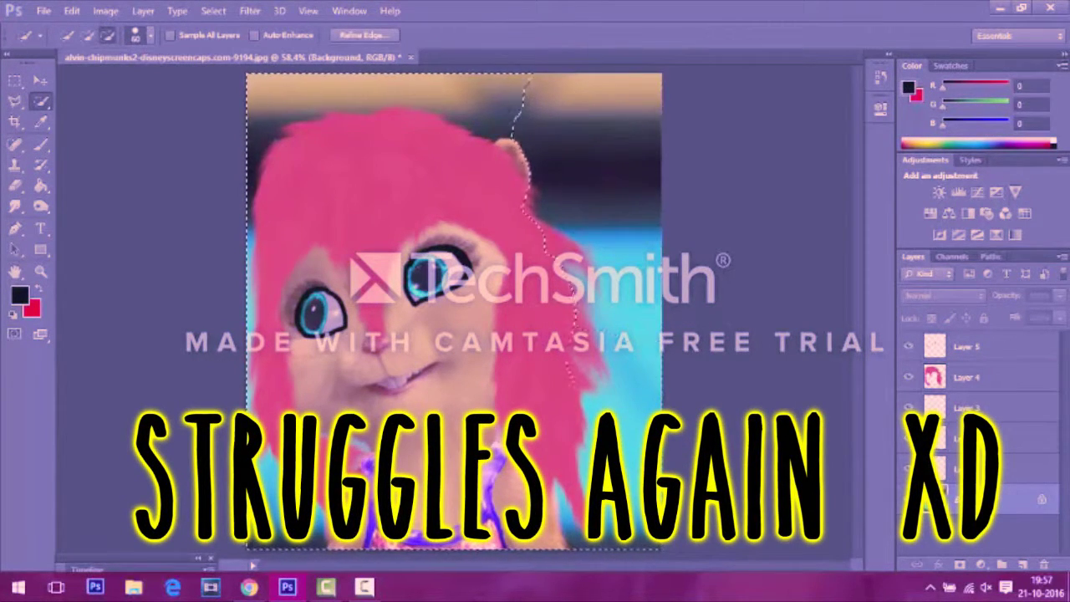
{"action": "left_click_drag", "start_coordinate": [268, 129], "coordinate": [493, 138]}
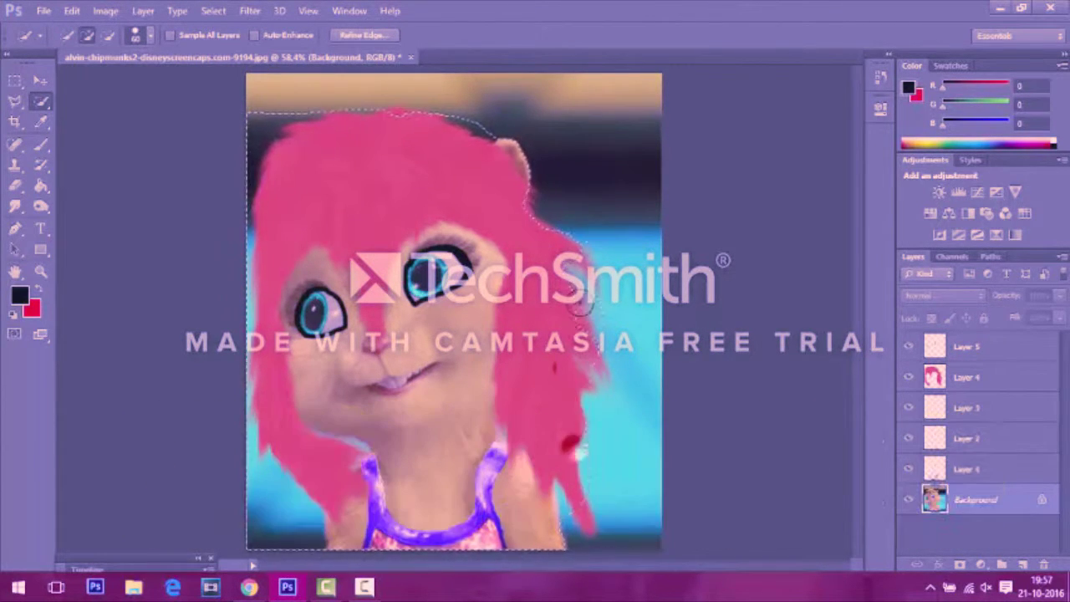
{"action": "left_click", "coordinate": [363, 35]}
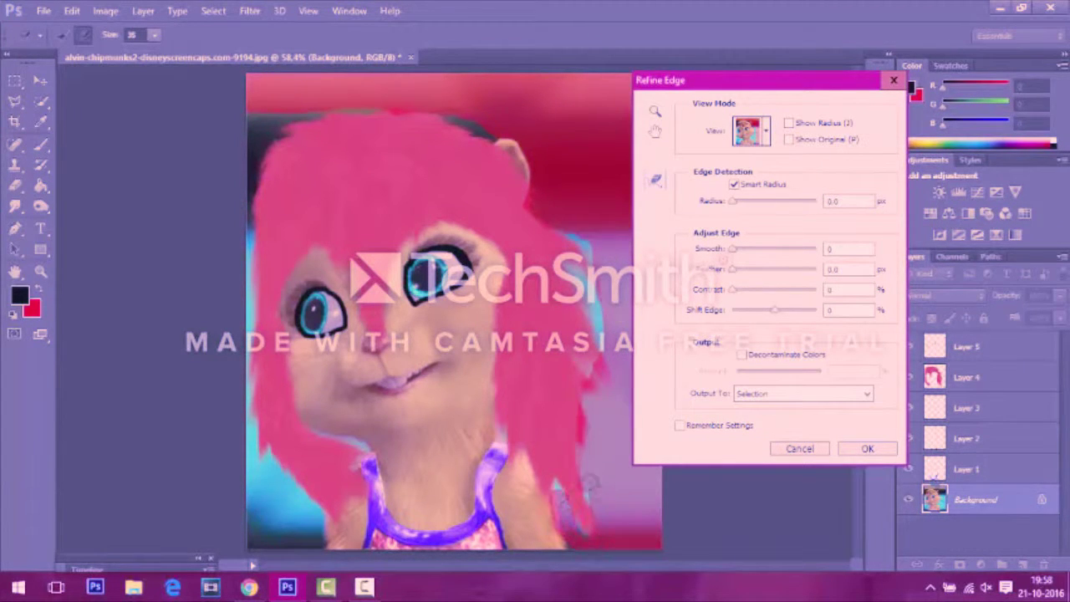
{"action": "left_click_drag", "start_coordinate": [588, 483], "coordinate": [578, 391]}
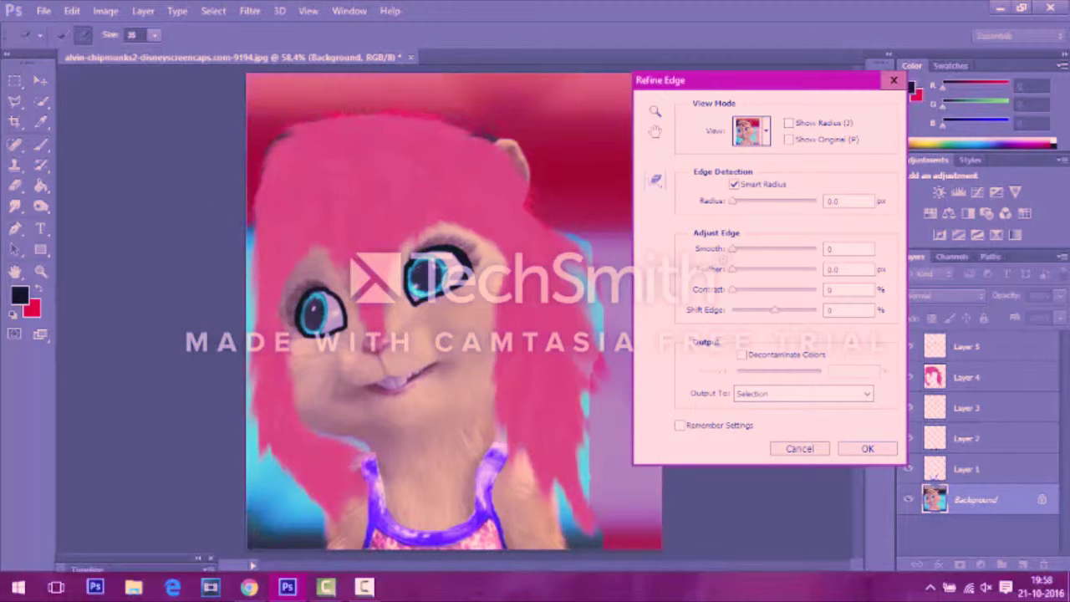
{"action": "left_click_drag", "start_coordinate": [254, 292], "coordinate": [310, 518]}
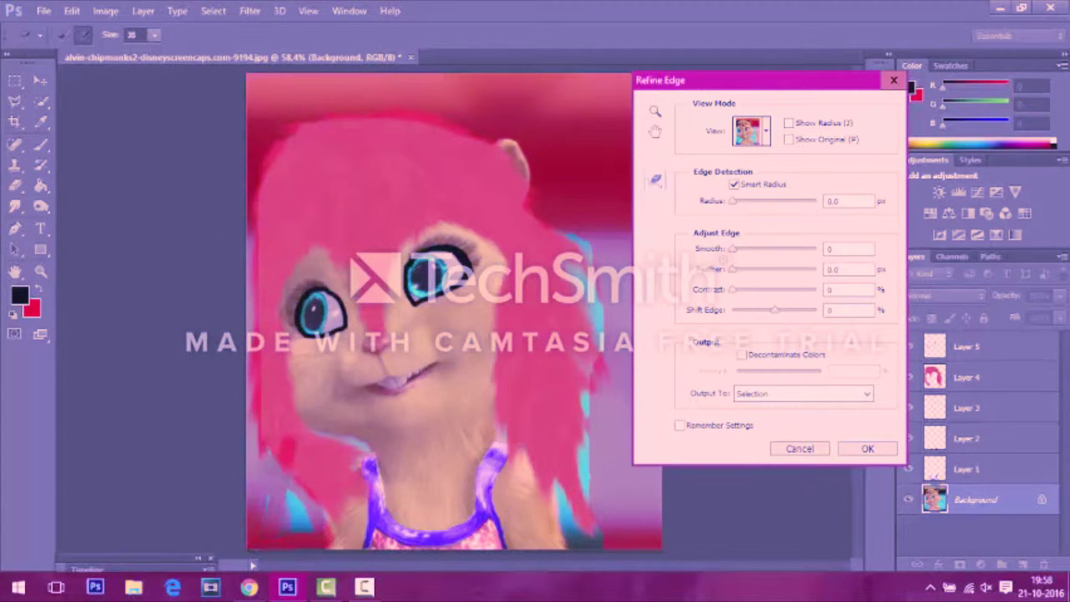
{"action": "left_click", "coordinate": [802, 393]}
{"action": "left_click", "coordinate": [866, 448]}
Hide the Background layer and erase leftover cyan and dark edges on the left
{"action": "left_click", "coordinate": [908, 530]}
{"action": "left_click", "coordinate": [908, 529]}
{"action": "left_click", "coordinate": [15, 185]}
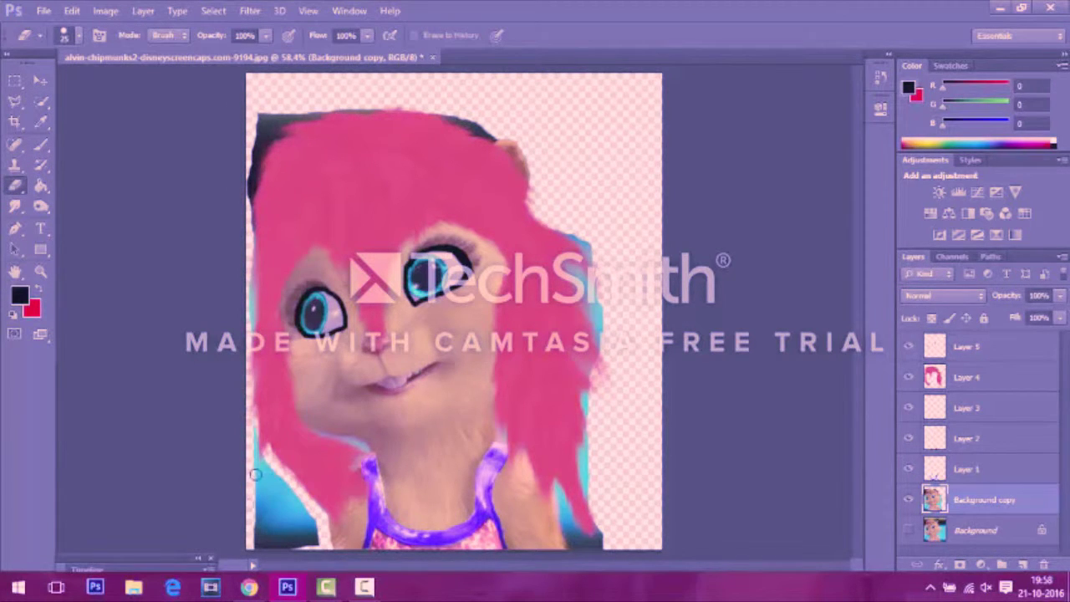
{"action": "left_click_drag", "start_coordinate": [251, 445], "coordinate": [247, 437]}
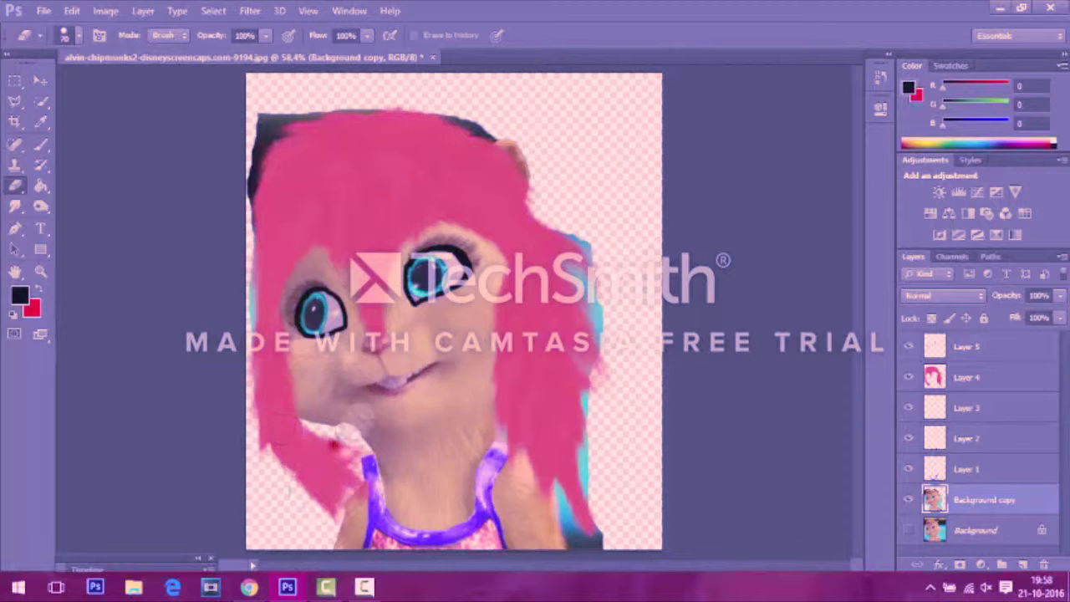
{"action": "key", "text": "ctrl+z"}
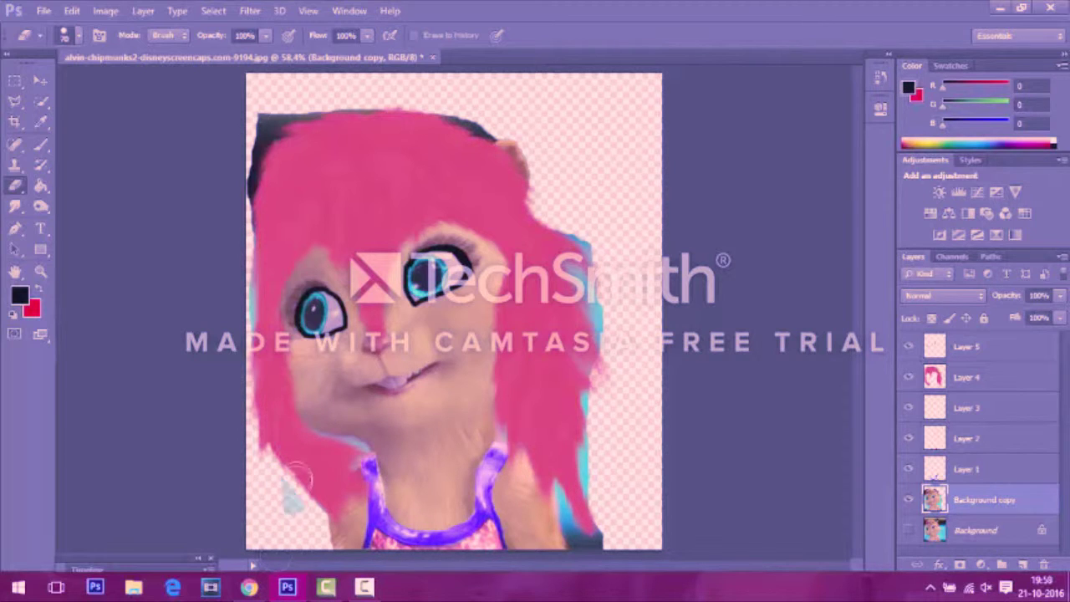
{"action": "left_click_drag", "start_coordinate": [255, 334], "coordinate": [249, 227]}
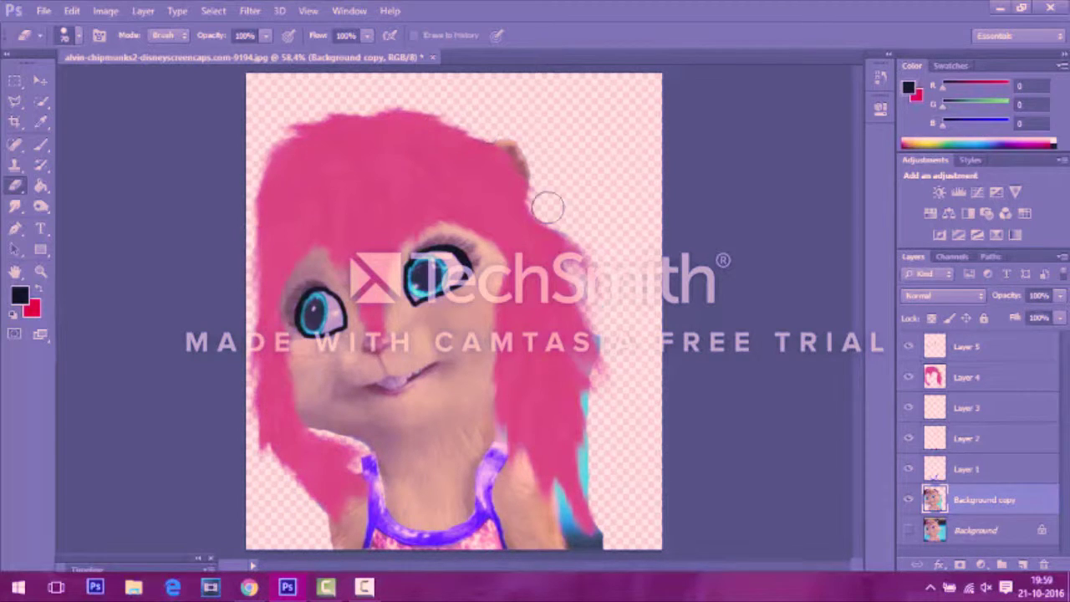
{"action": "left_click", "coordinate": [259, 586]}
{"action": "key", "text": "ctrl+t"}
Search Google Images for 'cool backgrounds' and save the purple space-and-clouds image
{"action": "type", "text": "cool backgrounds"}
{"action": "key", "text": "Return"}
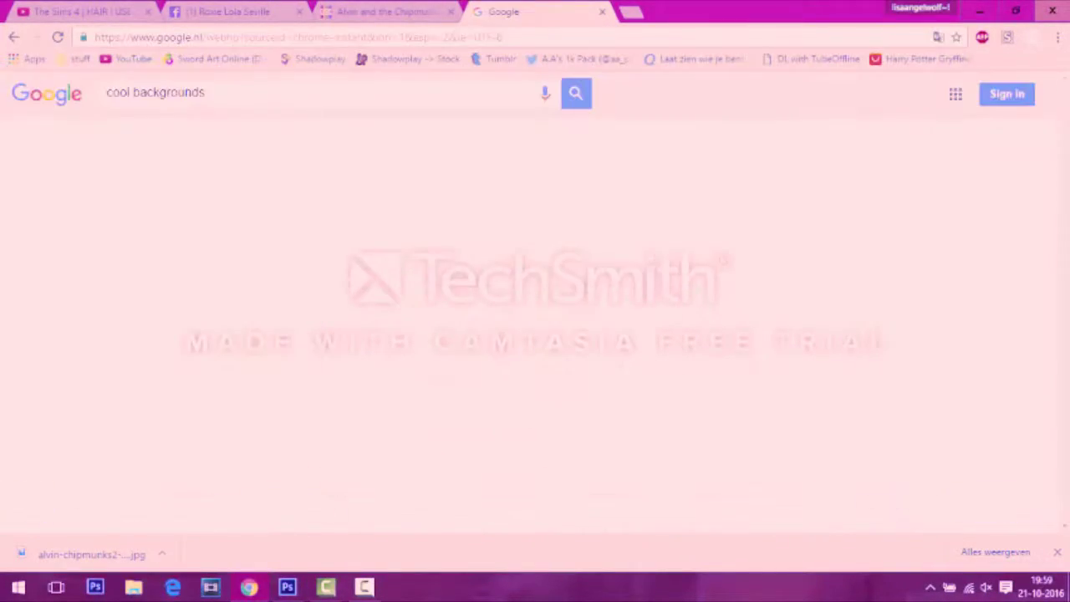
{"action": "left_click", "coordinate": [158, 141]}
{"action": "scroll", "coordinate": [535, 334], "scroll_direction": "down", "scroll_amount": 5}
{"action": "scroll", "coordinate": [535, 335], "scroll_direction": "down", "scroll_amount": 5}
{"action": "scroll", "coordinate": [535, 334], "scroll_direction": "down", "scroll_amount": 5}
{"action": "scroll", "coordinate": [535, 334], "scroll_direction": "down", "scroll_amount": 5}
{"action": "left_click", "coordinate": [545, 192]}
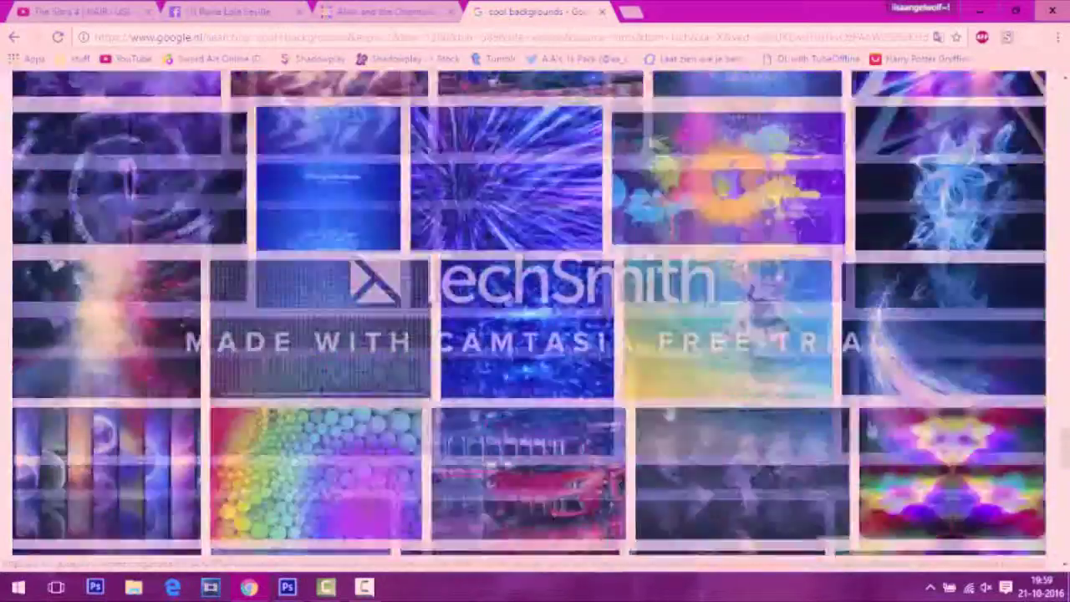
{"action": "right_click", "coordinate": [526, 94]}
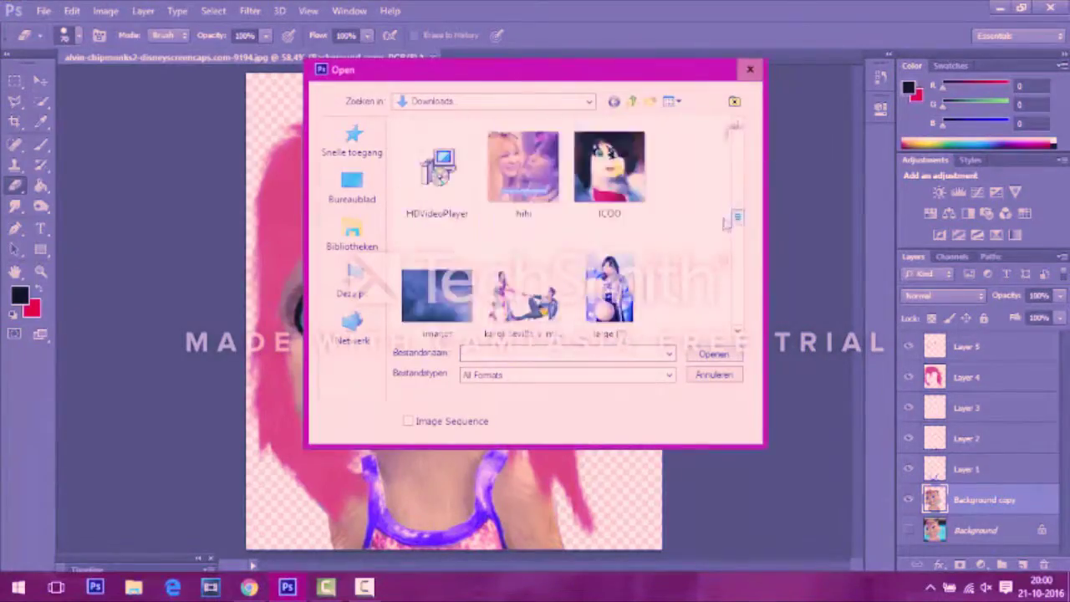
{"action": "scroll", "coordinate": [725, 221], "scroll_direction": "down", "scroll_amount": 5}
Open the downloaded cloud image and drag it into the chipmunk document
{"action": "type", "text": "l"}
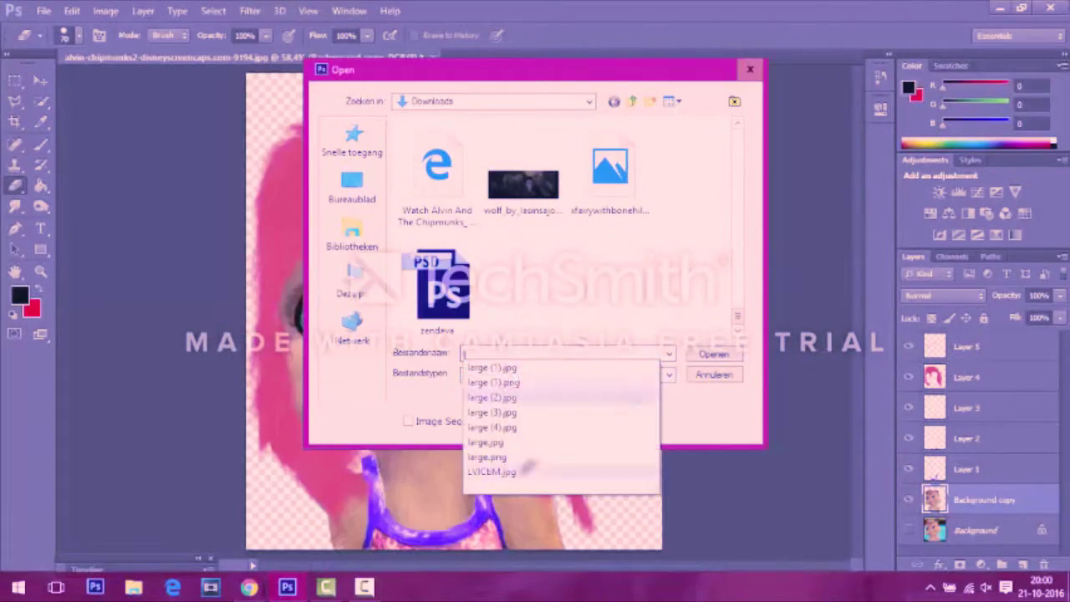
{"action": "left_click", "coordinate": [491, 471]}
{"action": "key", "text": "Return"}
{"action": "key", "text": "v"}
{"action": "left_click_drag", "start_coordinate": [335, 417], "coordinate": [584, 334]}
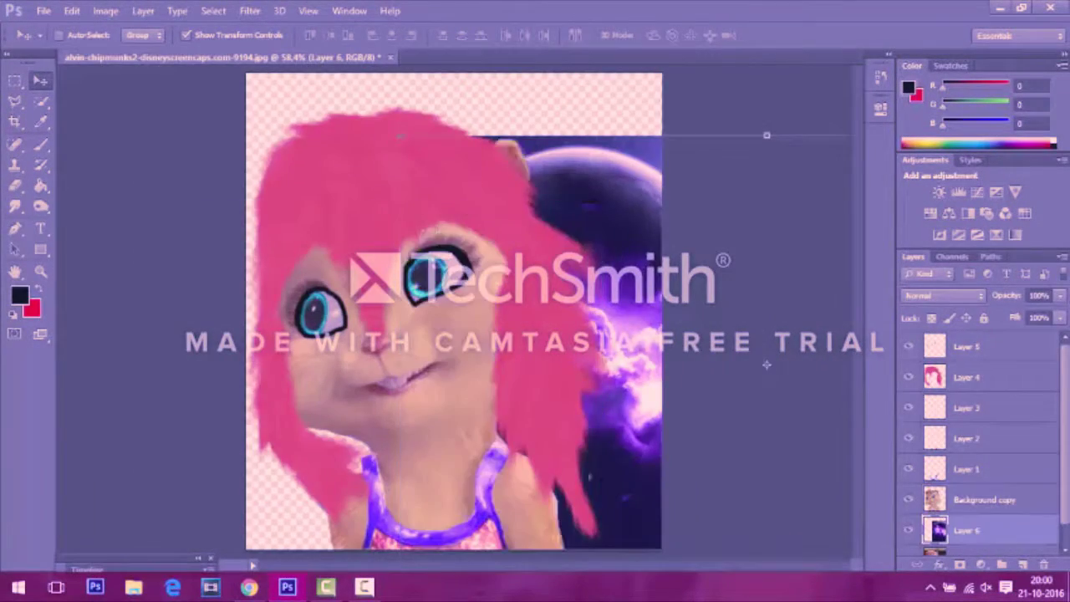
{"action": "left_click_drag", "start_coordinate": [766, 365], "coordinate": [541, 301]}
Scale the cloud image with Free Transform to cover the whole canvas
{"action": "key", "text": "ctrl+t"}
{"action": "mouse_move", "coordinate": [632, 246]}
{"action": "left_mouse_down"}
{"action": "mouse_move", "coordinate": [577, 308]}
{"action": "mouse_move", "coordinate": [866, 416]}
{"action": "left_mouse_up"}
{"action": "mouse_move", "coordinate": [213, 35]}
{"action": "left_mouse_down"}
{"action": "mouse_move", "coordinate": [293, 42]}
{"action": "mouse_move", "coordinate": [296, 51]}
{"action": "left_mouse_up"}
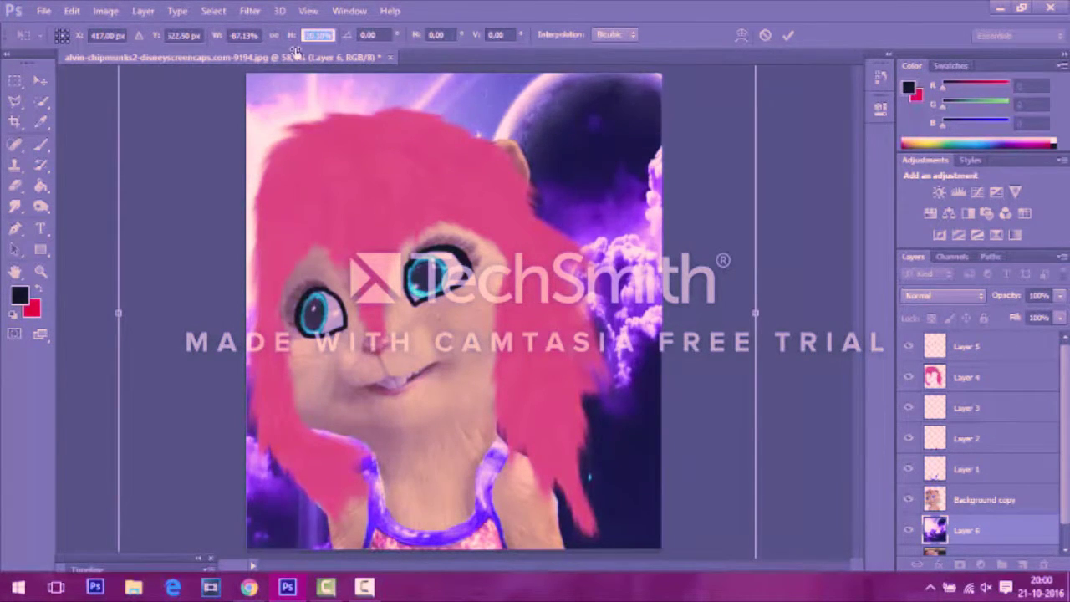
{"action": "key", "text": "Return"}
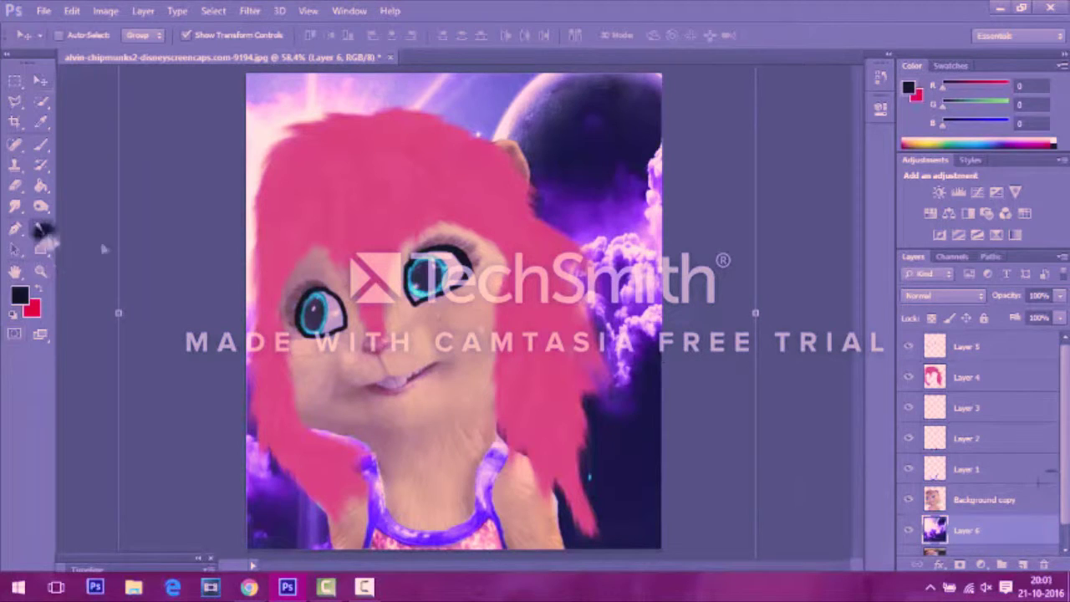
{"action": "left_click", "coordinate": [40, 228]}
{"action": "left_click", "coordinate": [549, 326]}
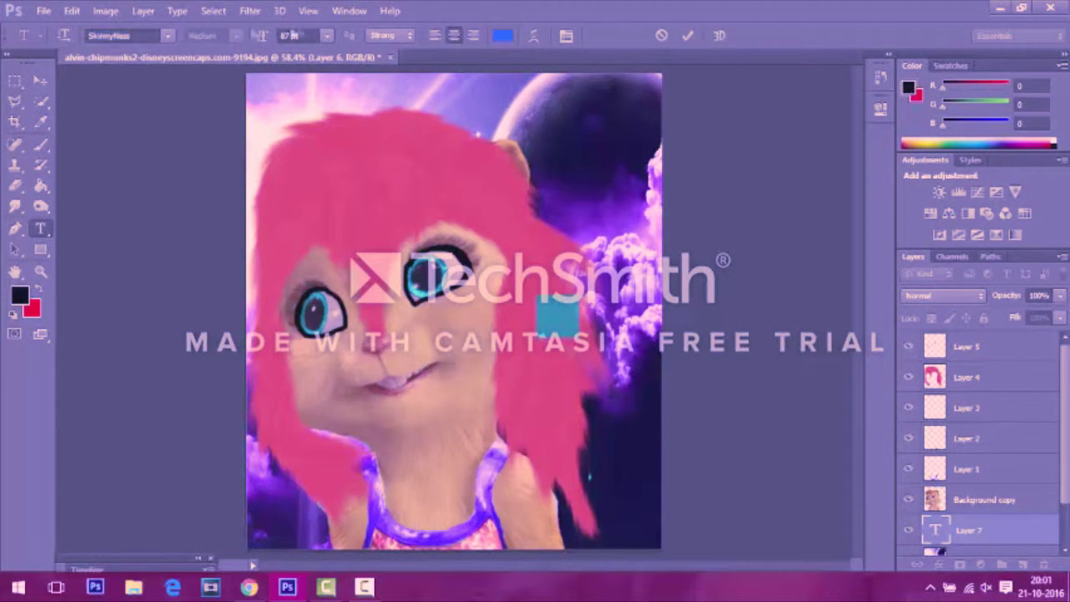
Correct the mistyped 'rpxy' text to 'roxy' and select it
{"action": "left_click", "coordinate": [40, 81]}
{"action": "left_click_drag", "start_coordinate": [632, 176], "coordinate": [574, 155]}
{"action": "left_click", "coordinate": [41, 227]}
{"action": "type", "text": "o"}
{"action": "key", "text": "ctrl+a"}
Colour the 'roxy' text red, commit it, and enlarge it over the planet
{"action": "left_click", "coordinate": [502, 35]}
{"action": "left_click", "coordinate": [382, 188]}
{"action": "left_click", "coordinate": [950, 329]}
{"action": "left_click", "coordinate": [687, 35]}
{"action": "key", "text": "ctrl+t"}
{"action": "left_click_drag", "start_coordinate": [625, 179], "coordinate": [642, 182]}
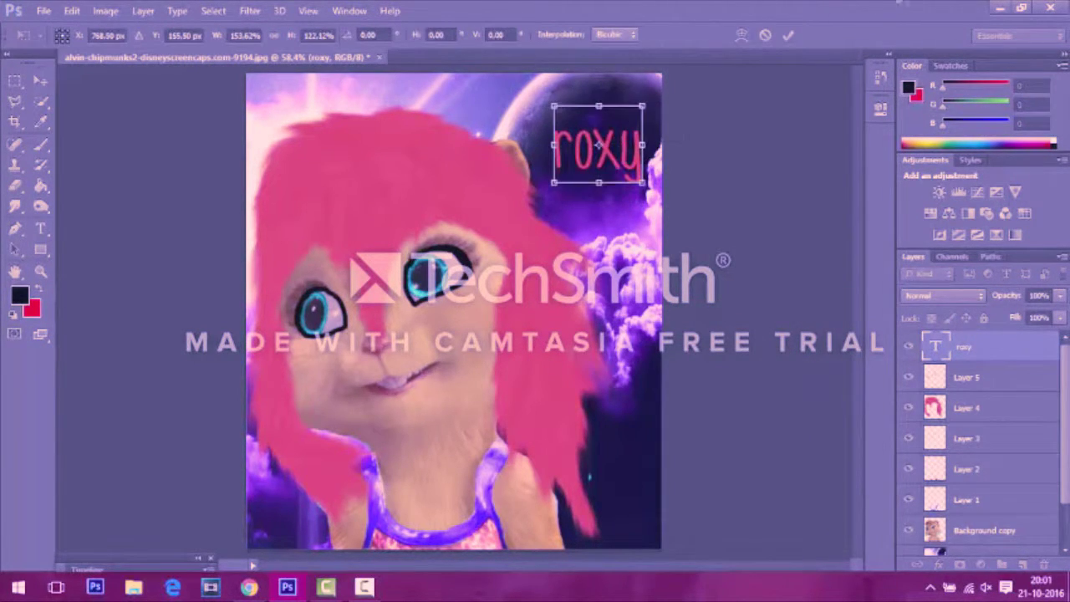
{"action": "left_click", "coordinate": [787, 35]}
{"action": "left_click", "coordinate": [965, 407]}
{"action": "left_click", "coordinate": [15, 206]}
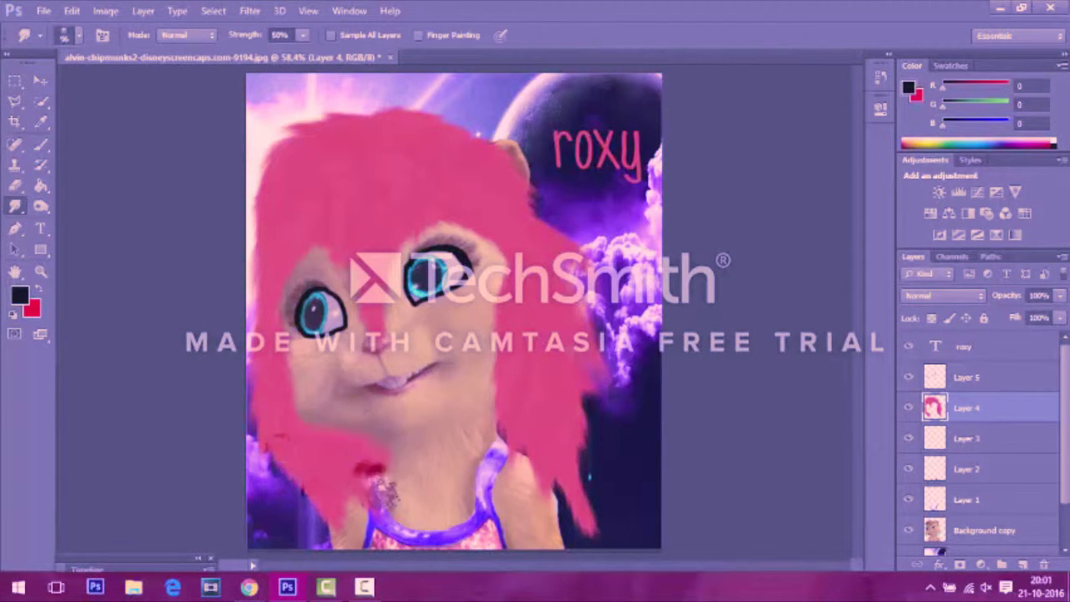
Save As a PNG file, accepting the default PNG compression options
{"action": "left_click", "coordinate": [43, 10]}
{"action": "left_click", "coordinate": [67, 194]}
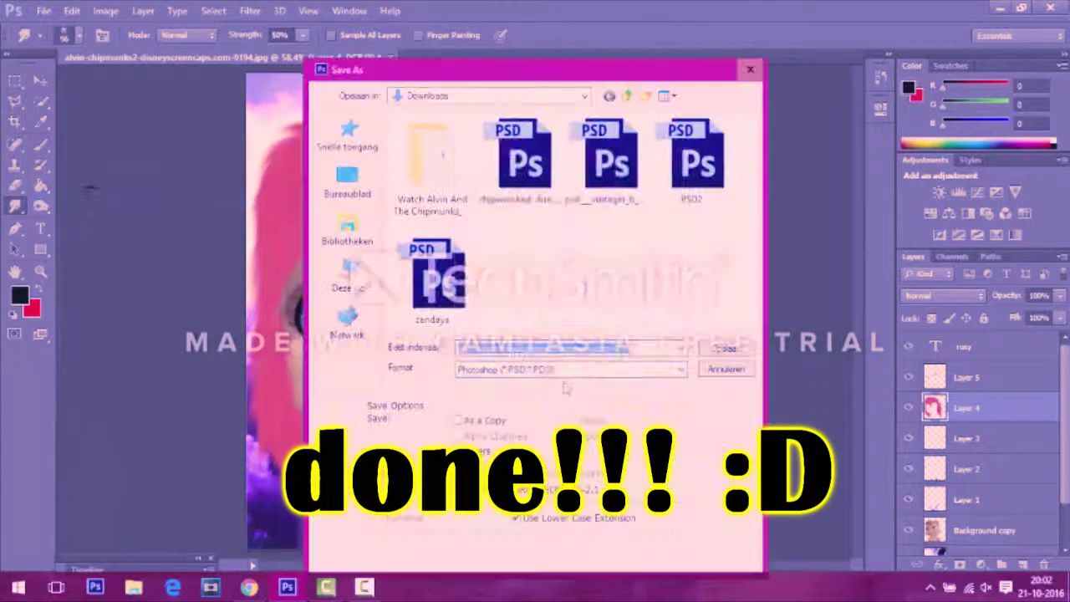
{"action": "key", "text": "Return"}
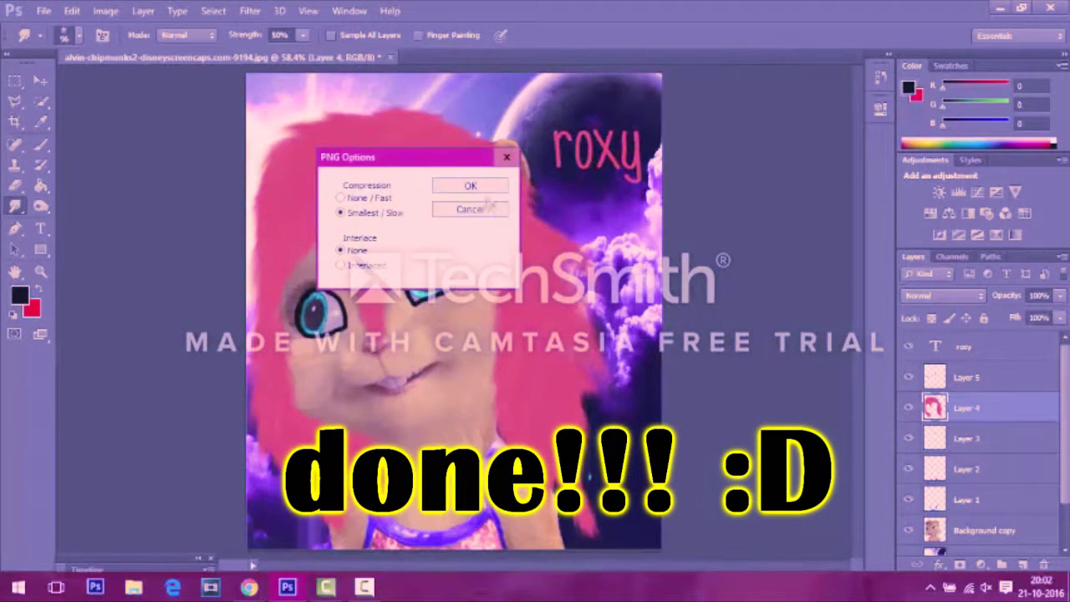
{"action": "key", "text": "Return"}
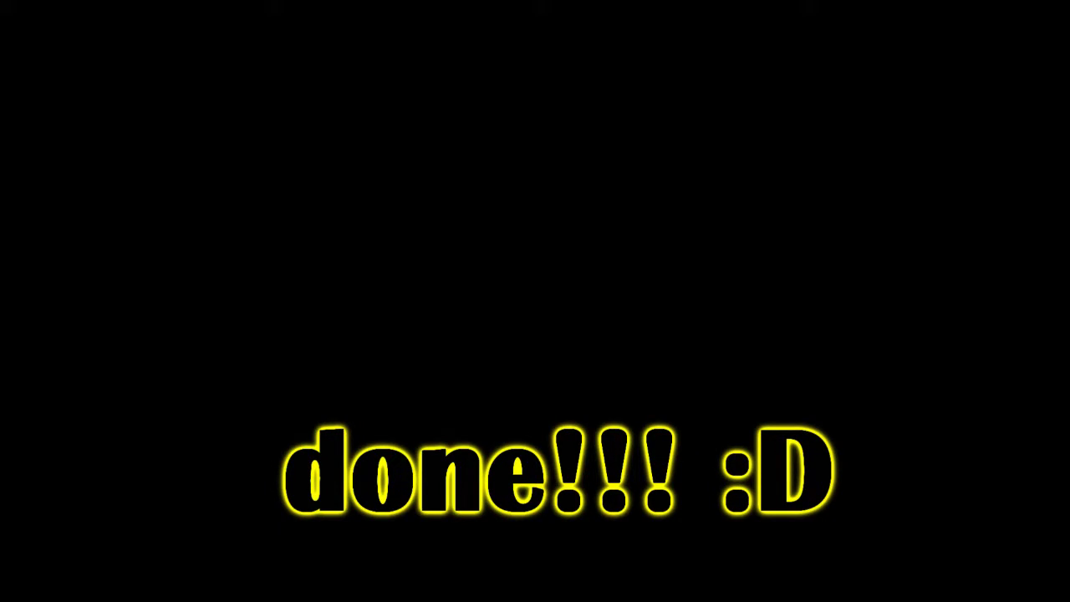